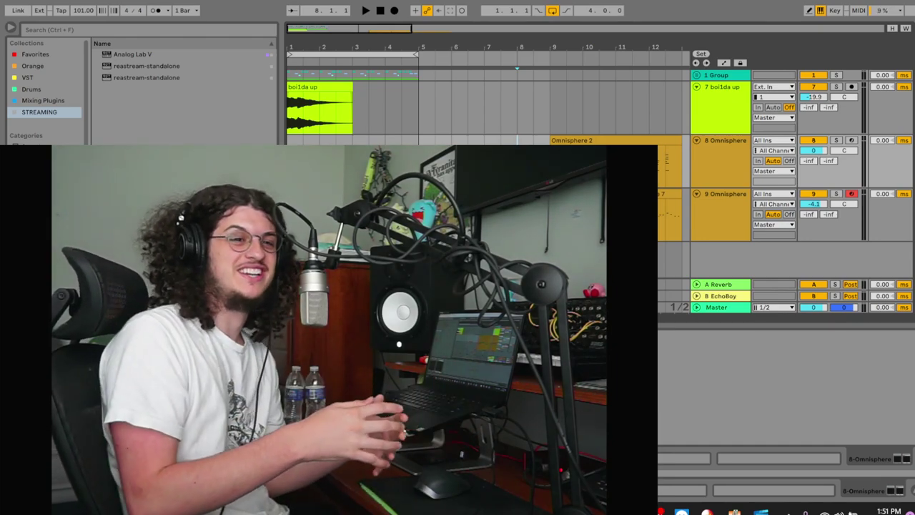
Step: Unfold the drum group and play its four-bar loop with all the drum tracks in view
click(500, 154)
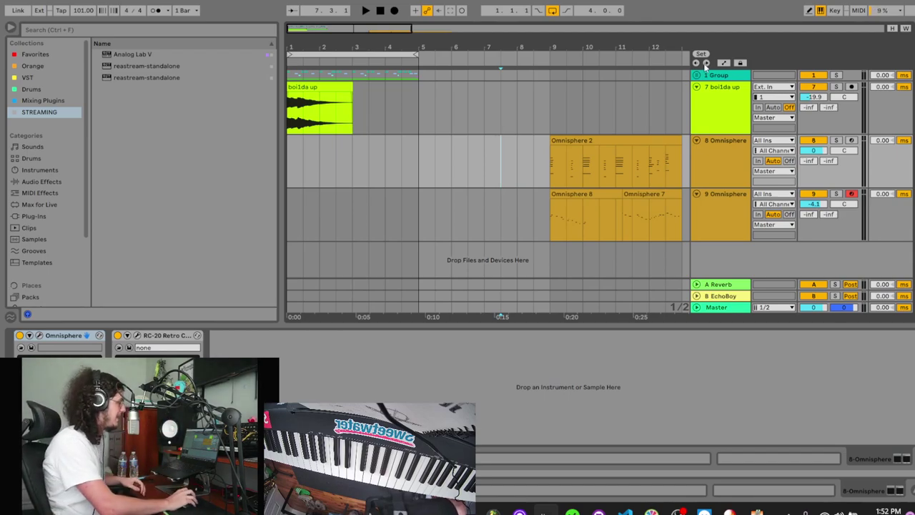
click(697, 77)
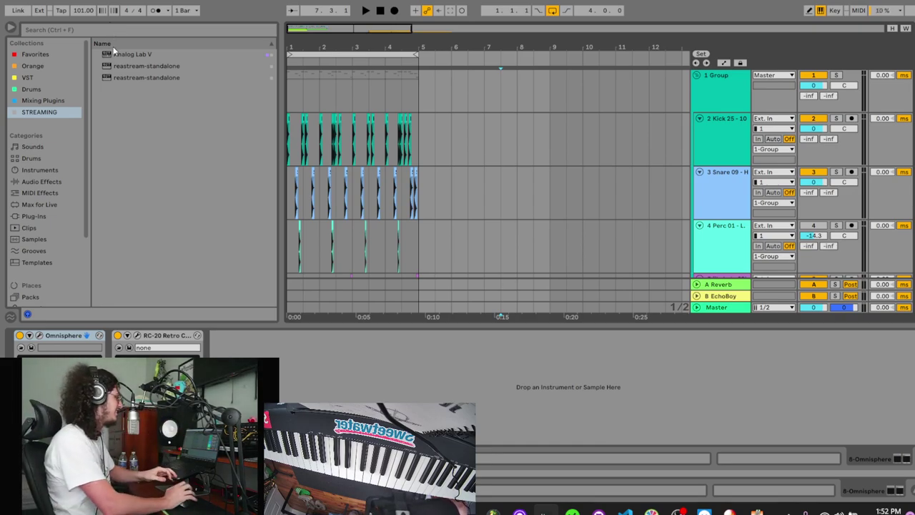
drag(309, 47, 340, 100)
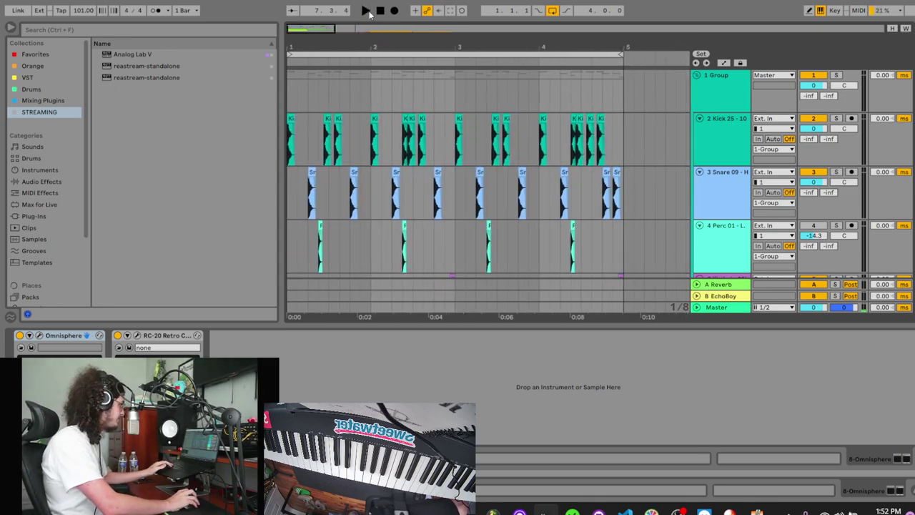
key(space)
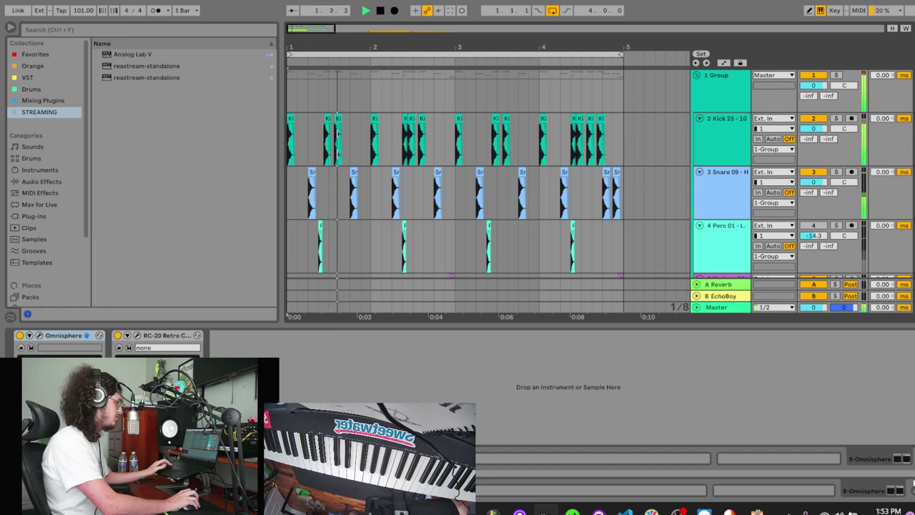
click(913, 490)
scroll(594, 249, down, 1)
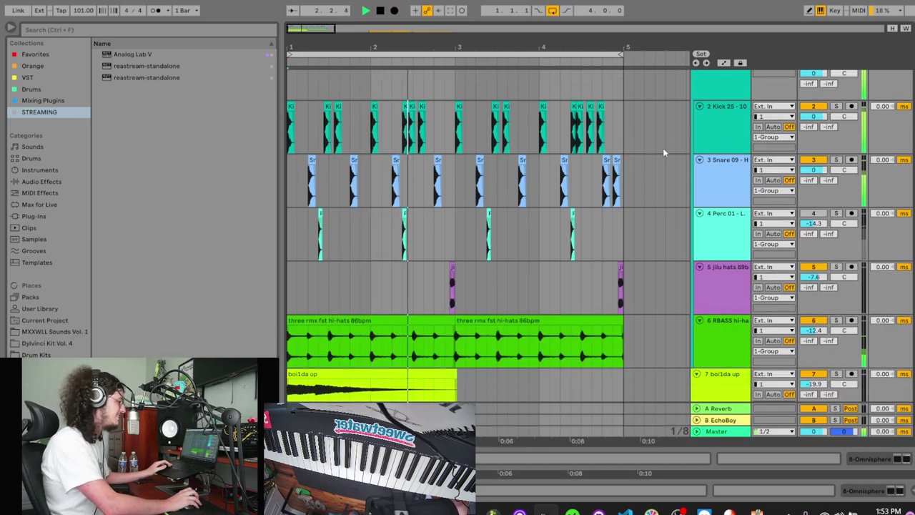
scroll(687, 119, up, 1)
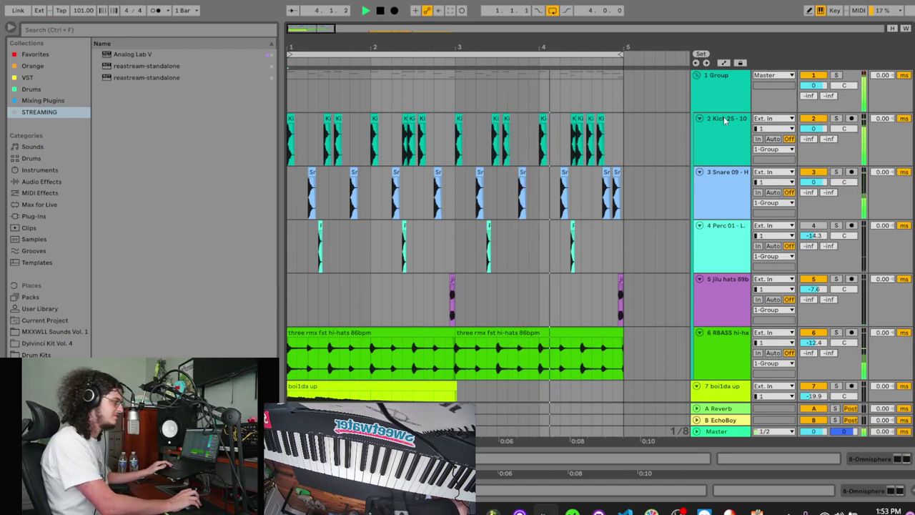
key(space)
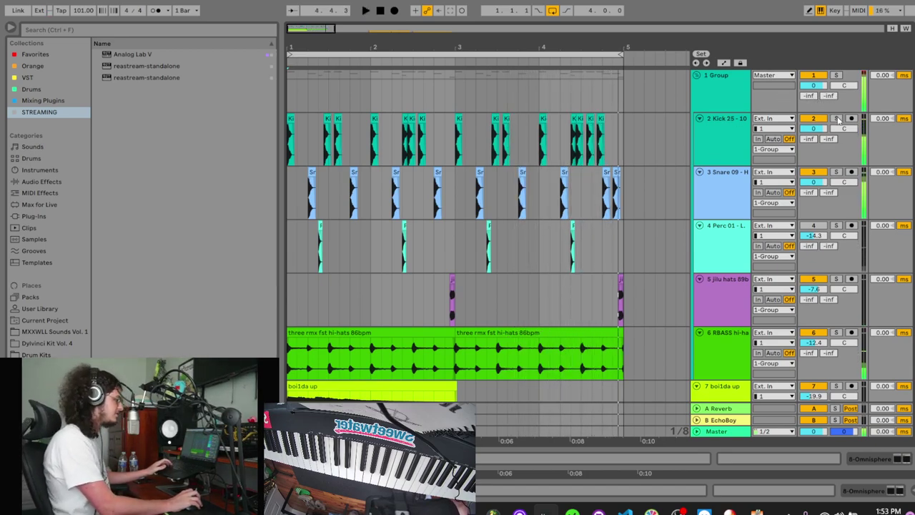
Step: Solo the kick track and the snare track in turn, playing the loop with each
click(836, 119)
click(784, 132)
key(space)
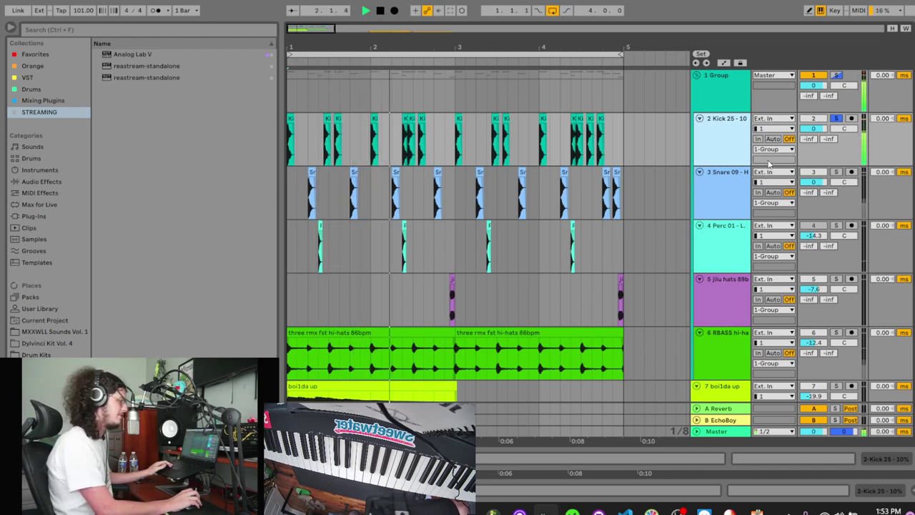
key(space)
click(836, 172)
key(space)
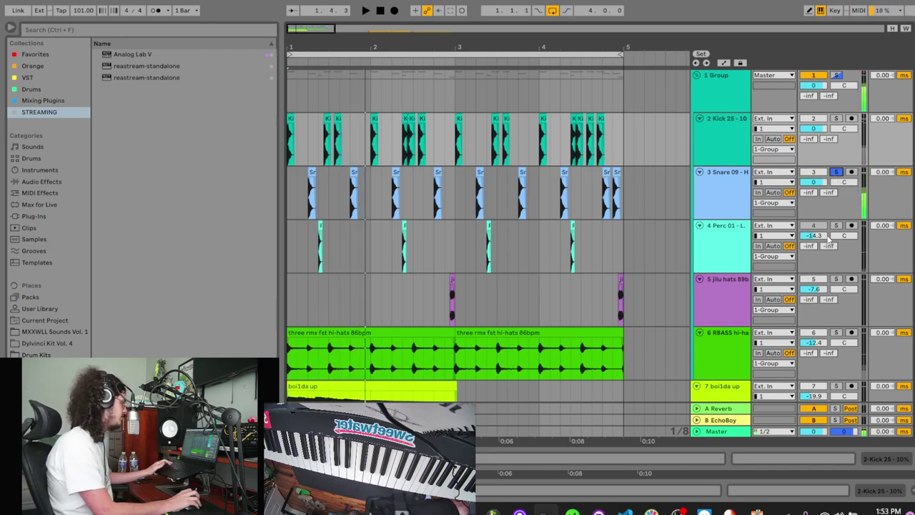
key(space)
Step: Solo the jilu hats track and place the playback start just before its first clip near the end of bar 2
click(836, 226)
key(space)
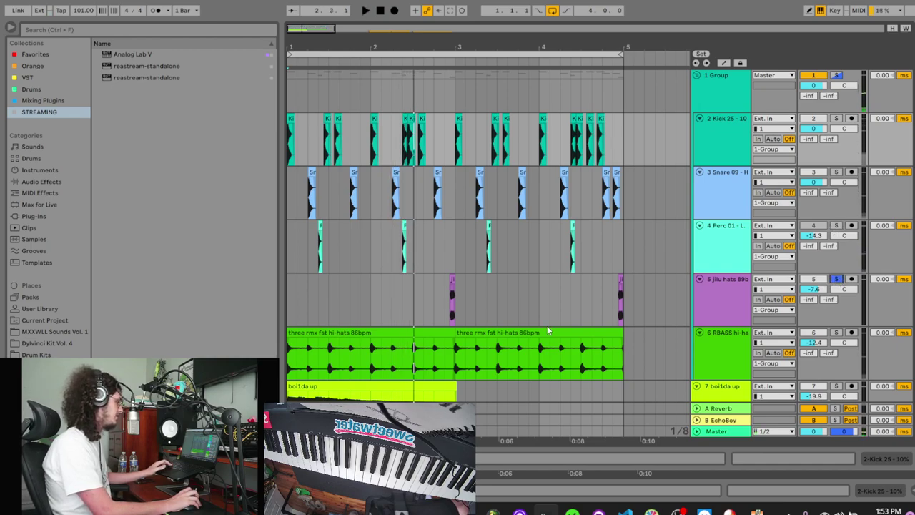
click(438, 302)
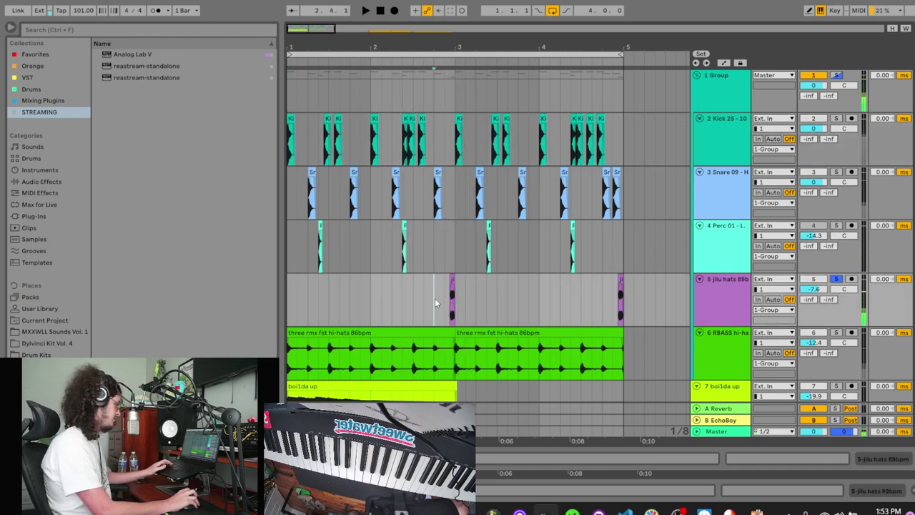
Step: Play the hi-hats loop track soloed and show the first hi-hats clip's sample properties
scroll(792, 276, down, 2)
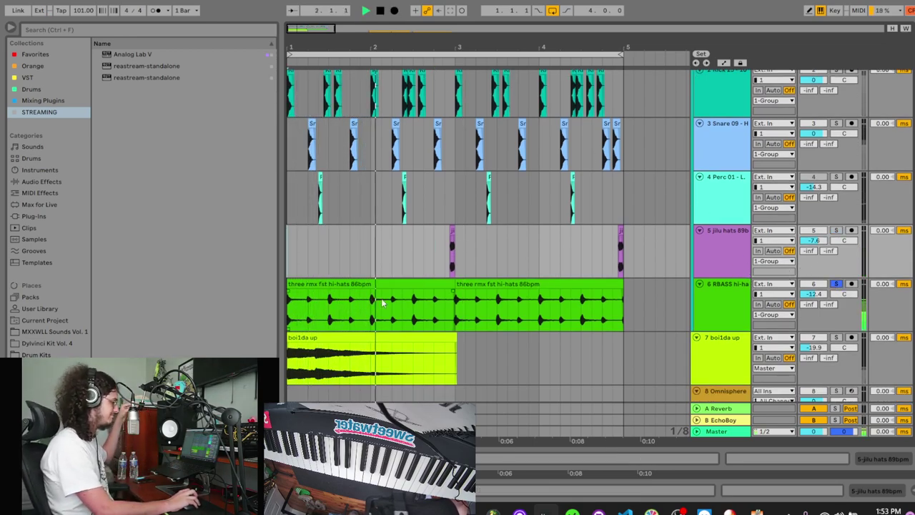
click(401, 283)
key(space)
click(746, 457)
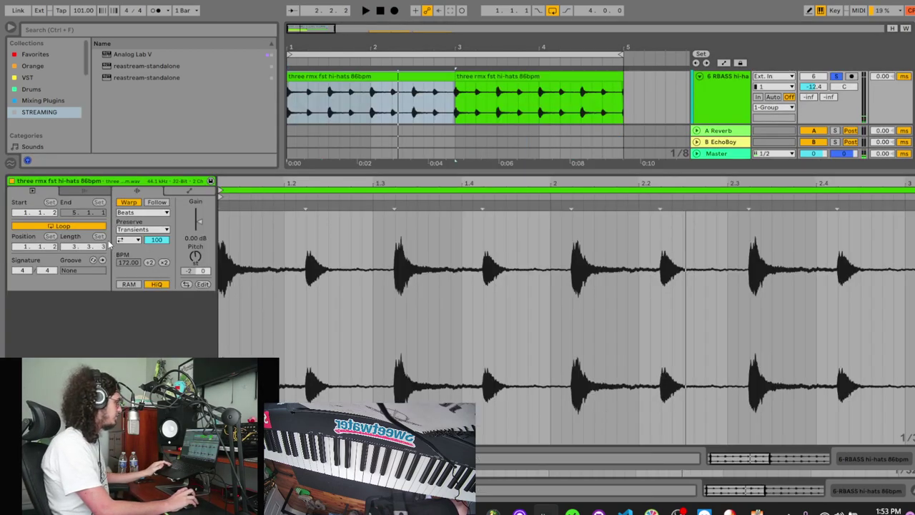
Step: Try the first hi-hats clip at a warp tempo of 86 BPM, then set it back to 172 BPM
click(153, 263)
key(space)
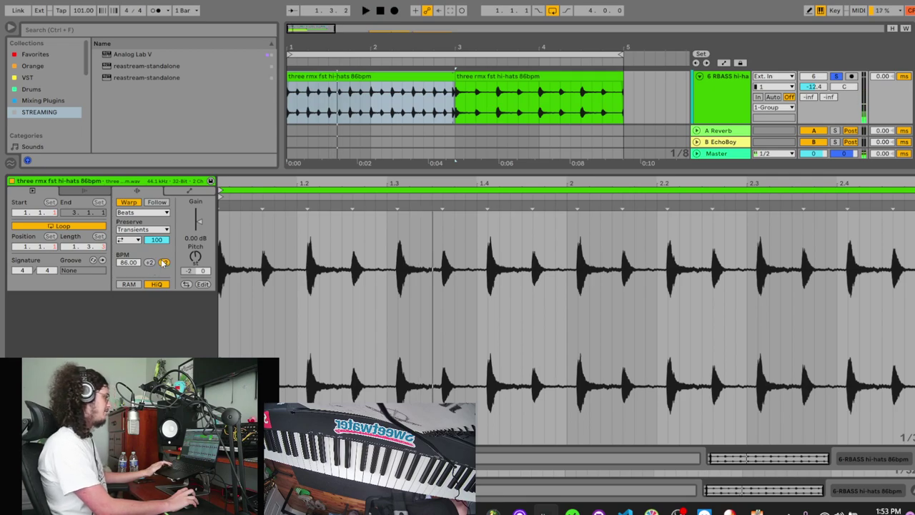
click(164, 263)
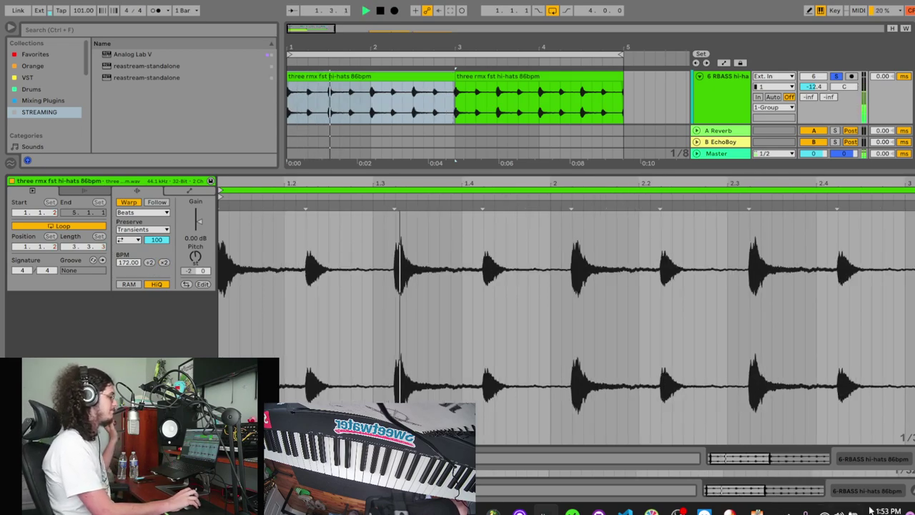
Step: Hide the clip properties, turn off the hi-hats track's solo, and select the drum group track
click(913, 491)
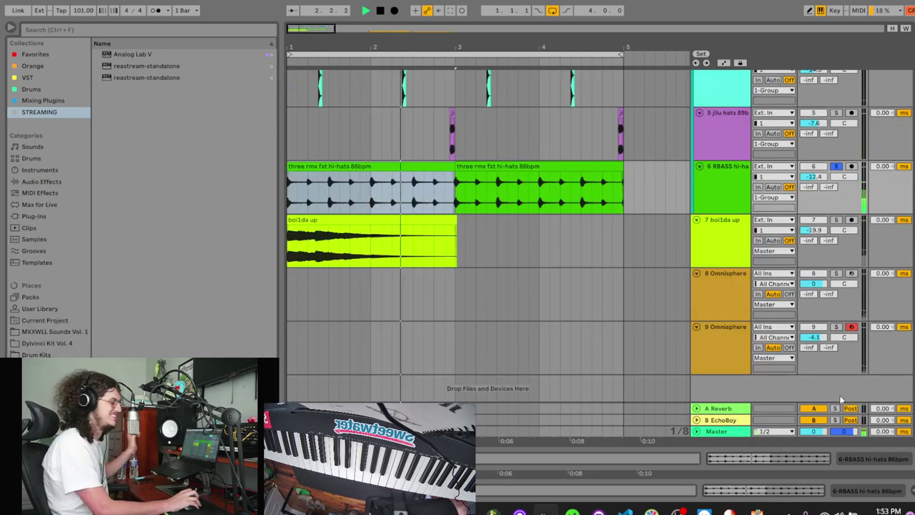
scroll(836, 173, up, 5)
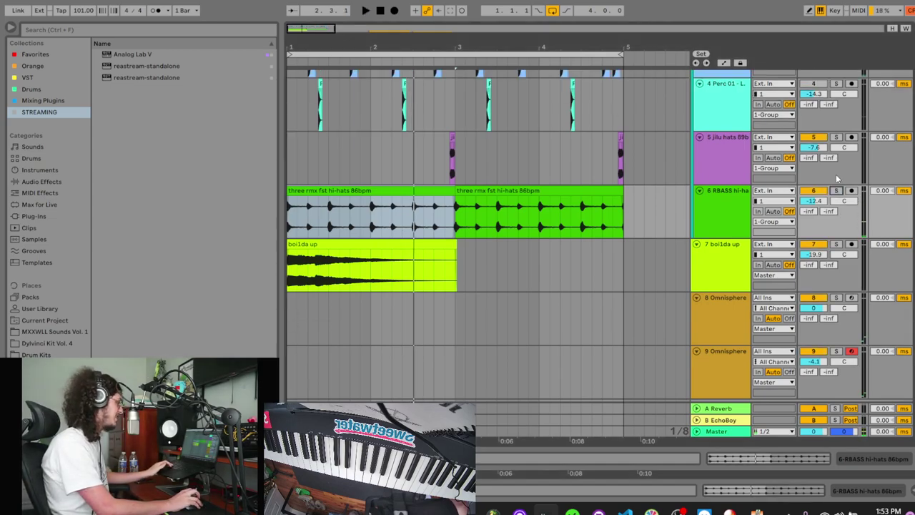
click(720, 95)
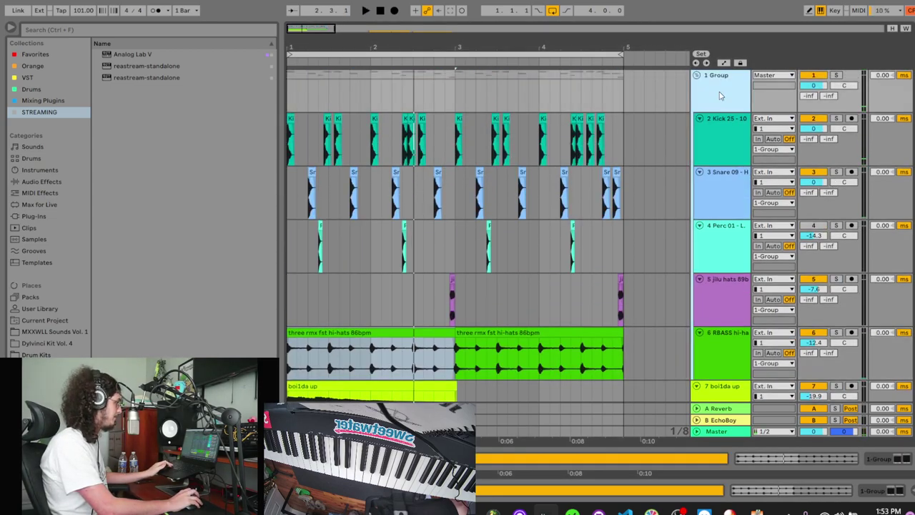
Step: Fold the drum group, turn off the boi1da up track's solo, and play the sample together with the drums
click(889, 457)
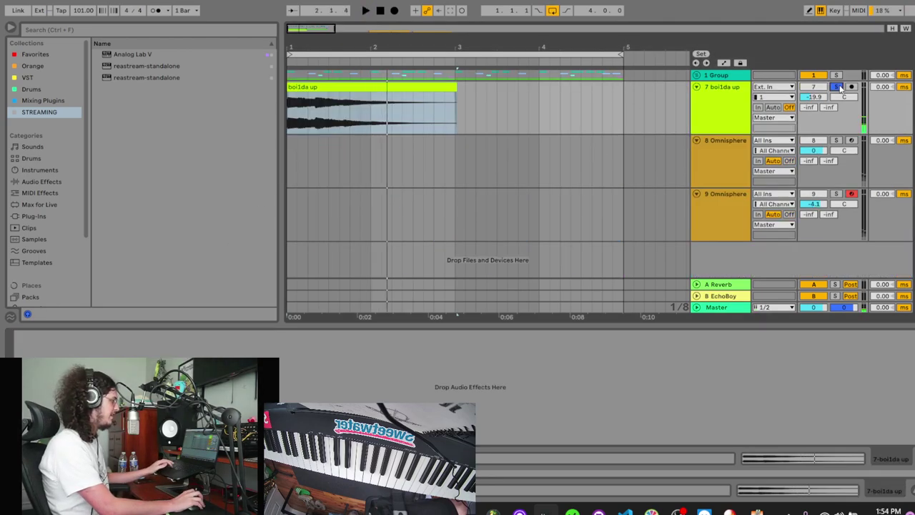
click(839, 88)
key(space)
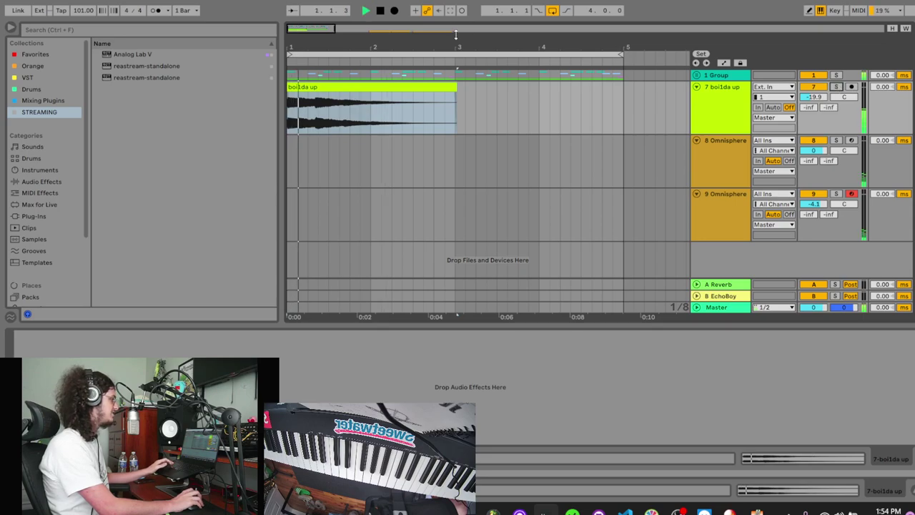
drag(506, 42, 508, 29)
Step: Arm only the first Omnisphere track, record a four-bar chord part from bar 1, and play it back
click(851, 141)
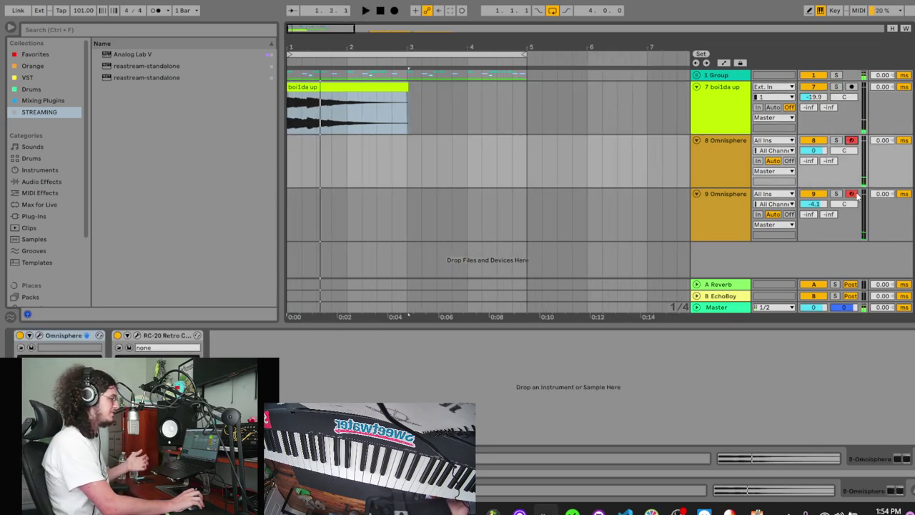
click(712, 193)
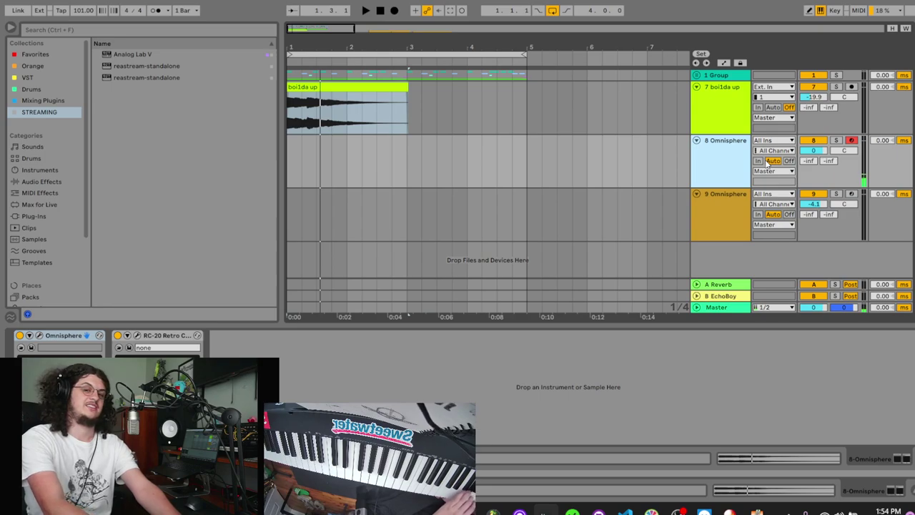
click(393, 10)
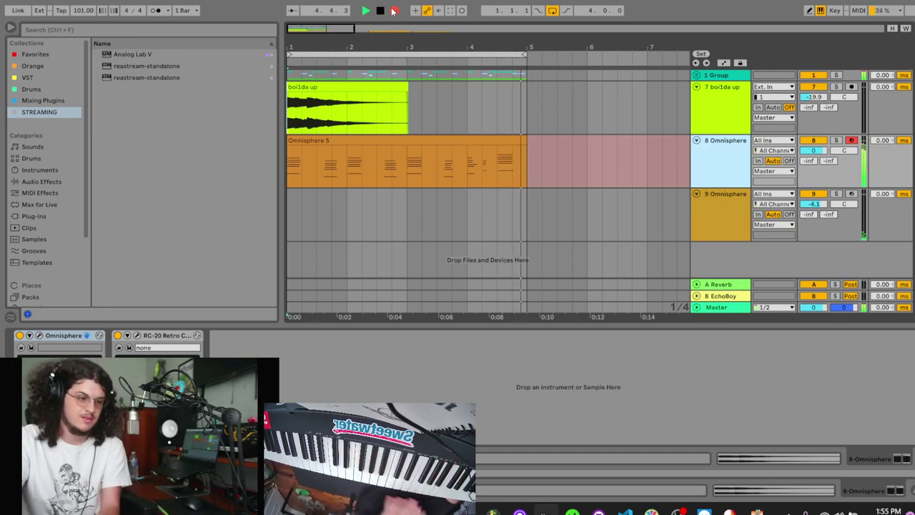
key(space)
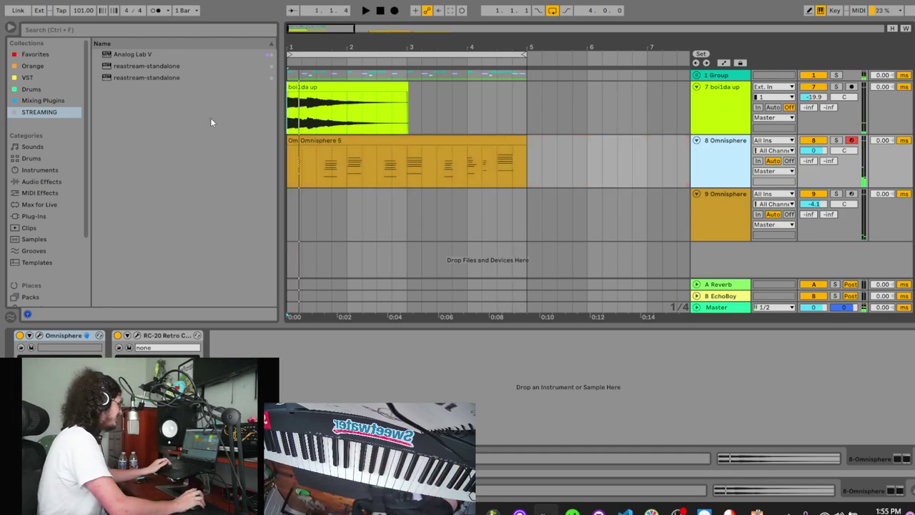
click(314, 150)
key(space)
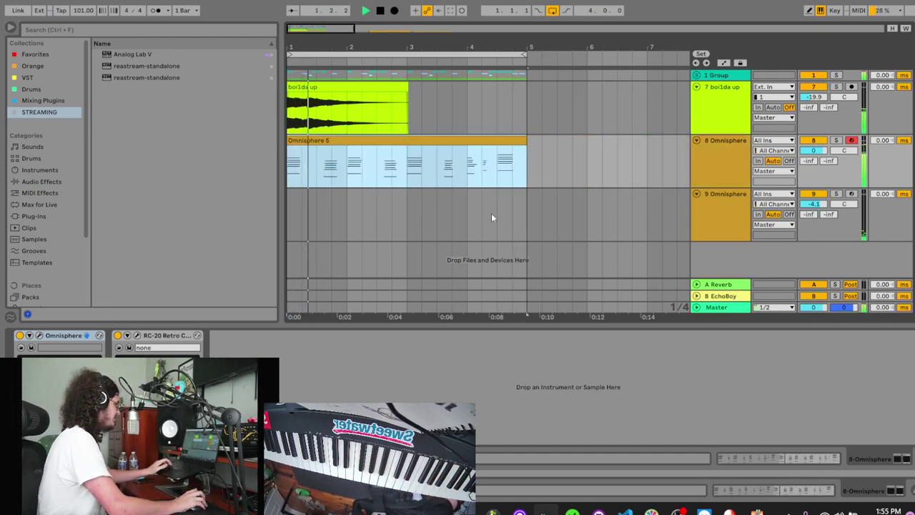
Step: Copy the Omnisphere 2 clip from bar 9 to bar 1 of the same track, replacing the recorded chord take
drag(463, 46, 463, 21)
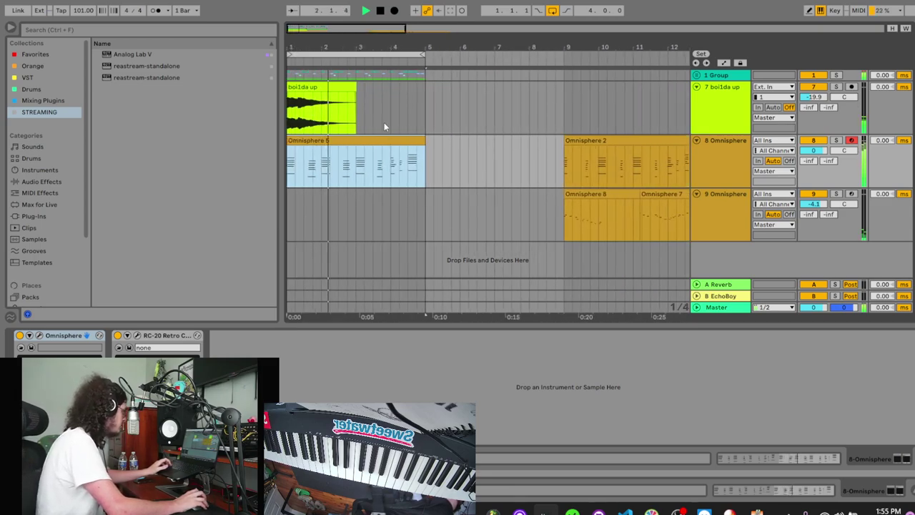
click(576, 141)
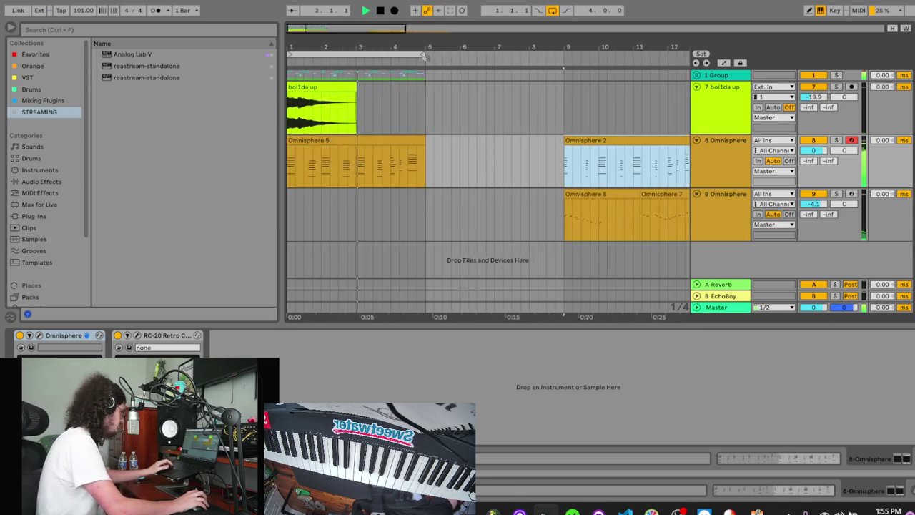
drag(414, 45, 414, 51)
click(290, 161)
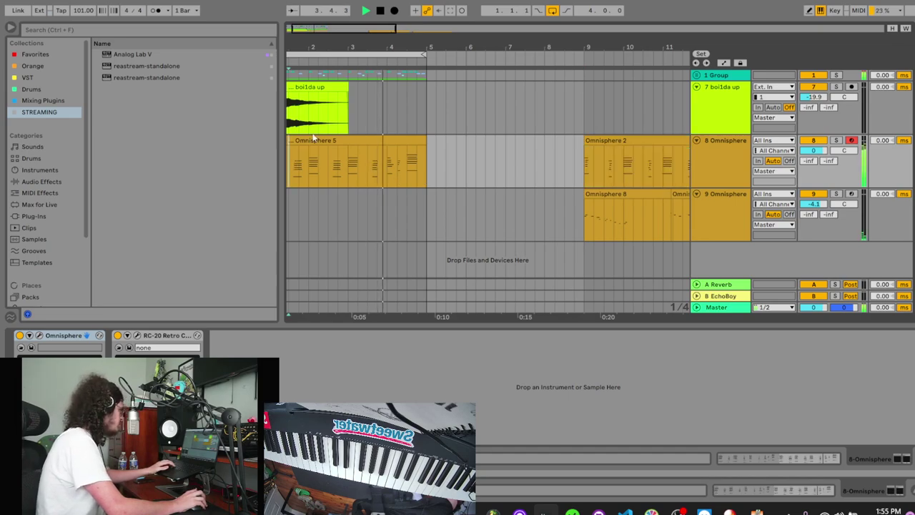
scroll(289, 157, left, 1)
key(ctrl+v)
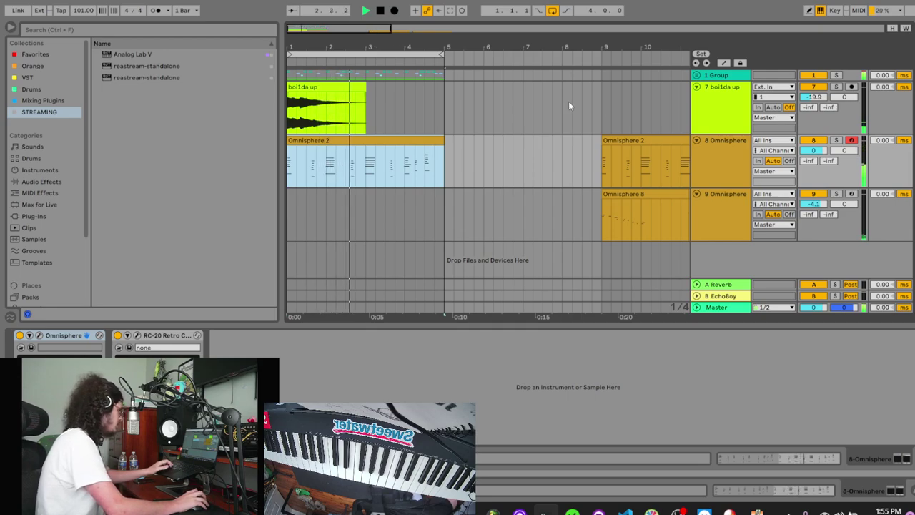
drag(458, 48, 701, 227)
key(space)
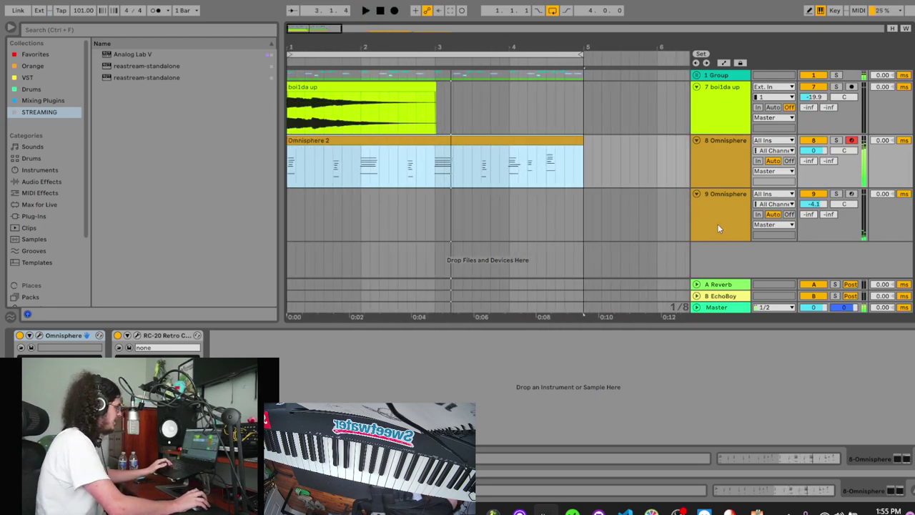
Step: Arm only the second Omnisphere track, record a four-bar melody over the chords from bar 1, and play it back
click(380, 9)
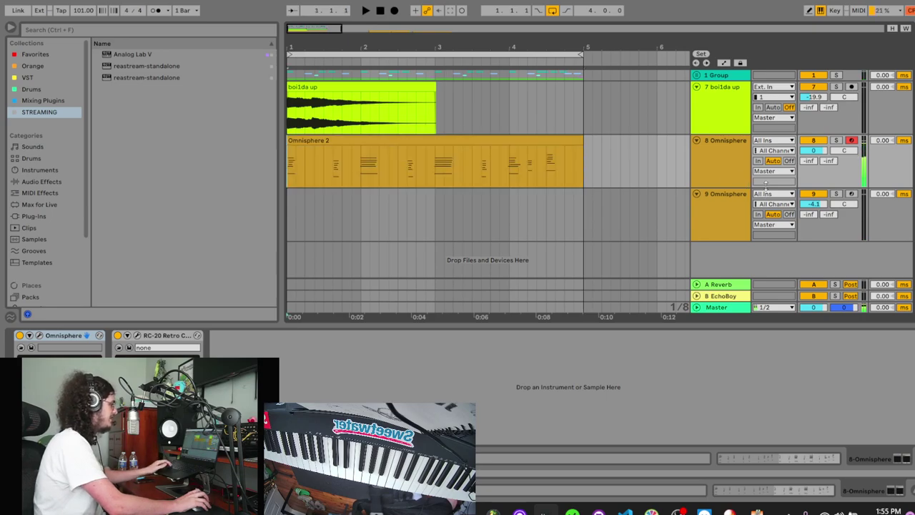
click(852, 193)
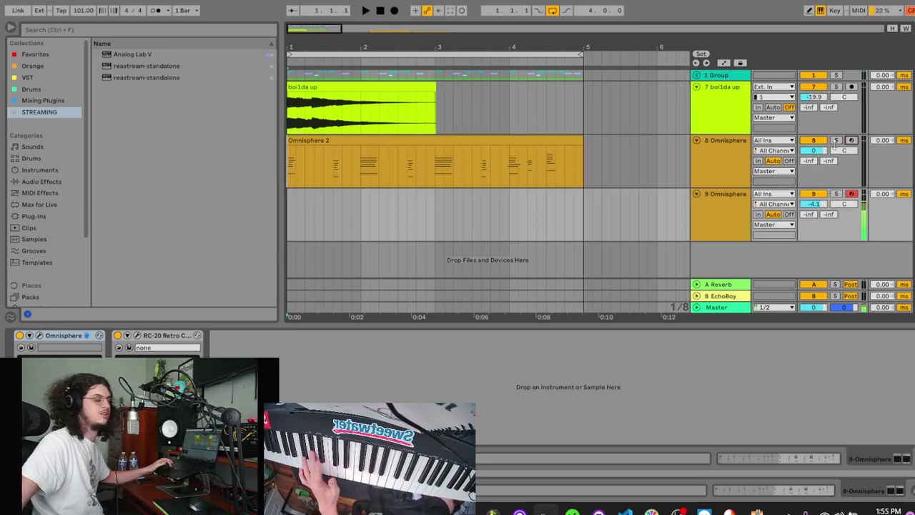
click(695, 216)
key(space)
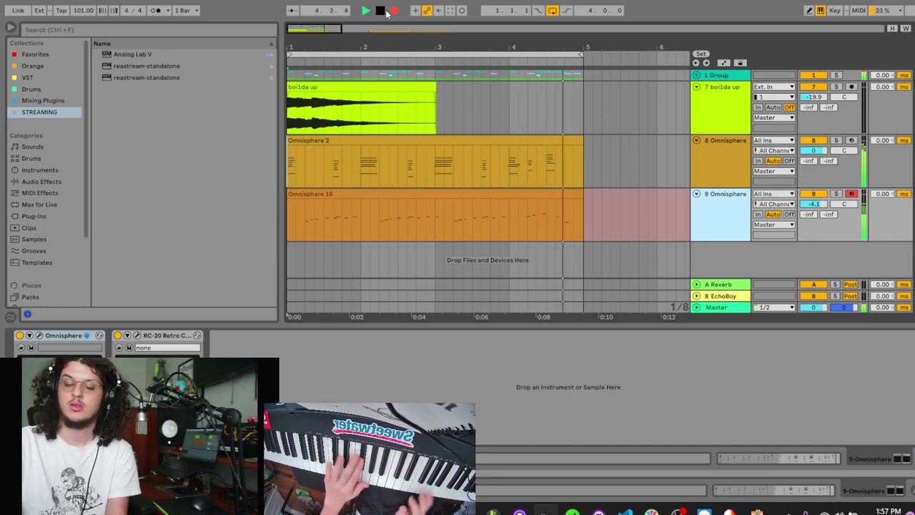
click(383, 10)
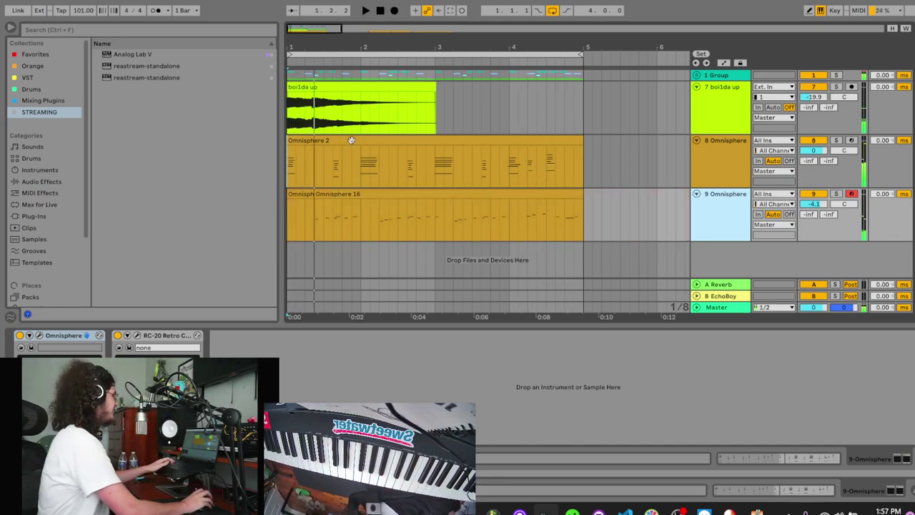
click(301, 214)
key(space)
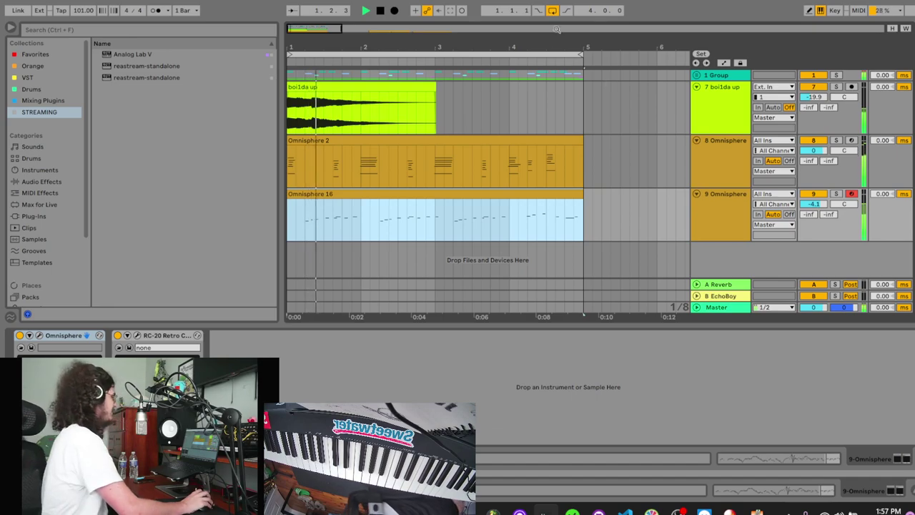
Step: Set the second Omnisphere track's volume to -6.4 dB
drag(813, 204, 813, 213)
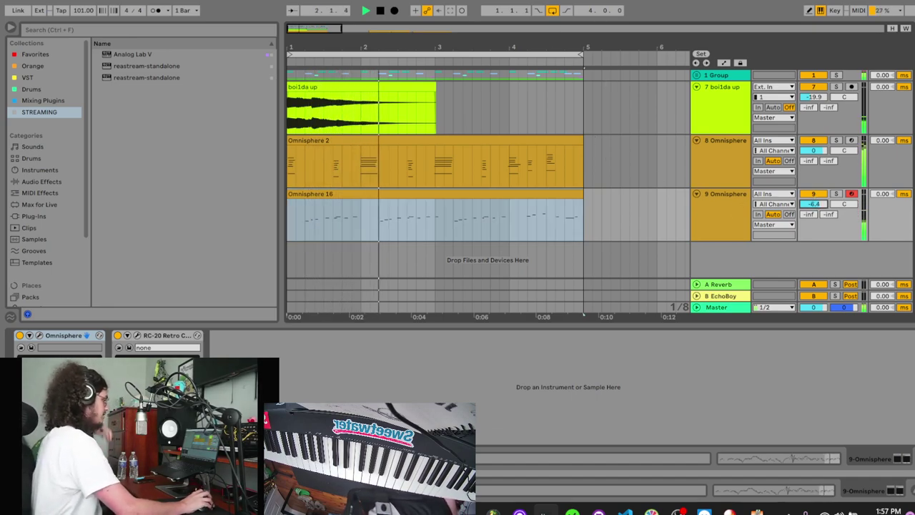
mouse_move(419, 48)
mouse_down()
mouse_move(419, 32)
mouse_move(464, 49)
mouse_move(427, 41)
mouse_up()
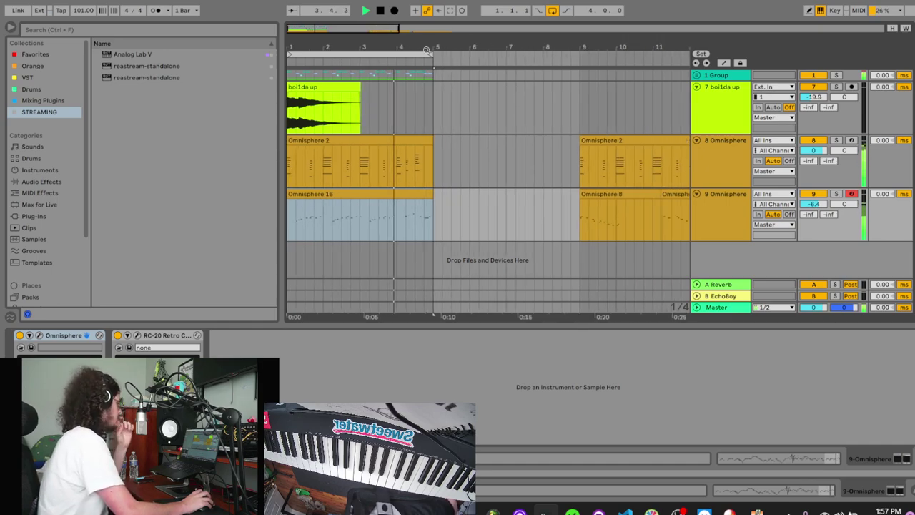
Step: Load Omnisphere from the VST plug-ins onto a new track and arm only that track for recording
click(36, 216)
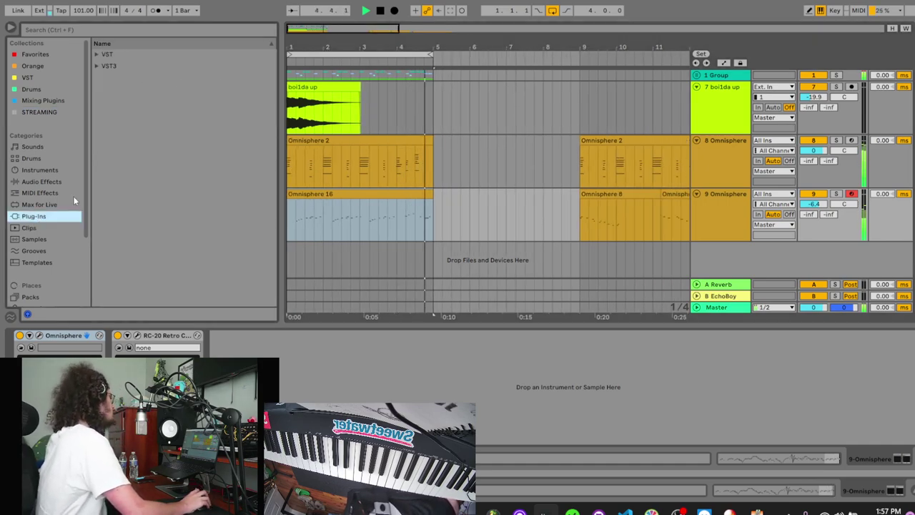
click(97, 55)
scroll(146, 190, down, 5)
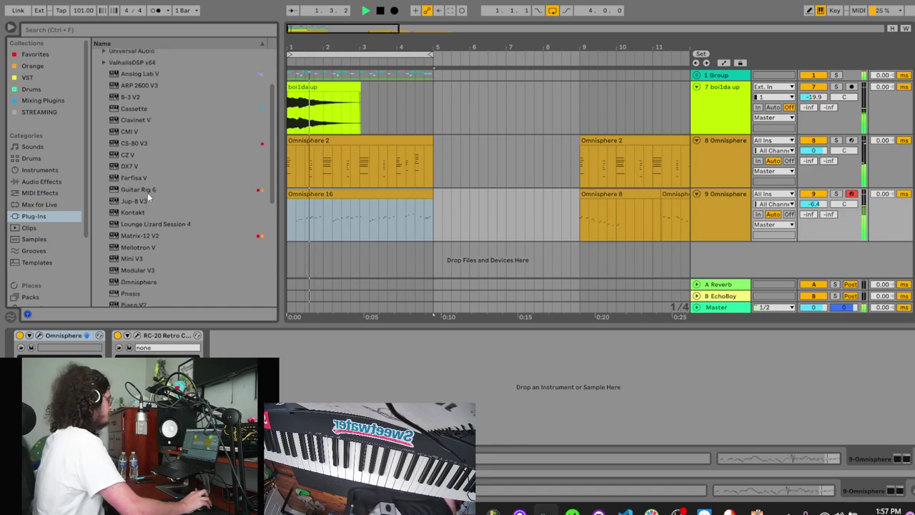
key(space)
click(139, 197)
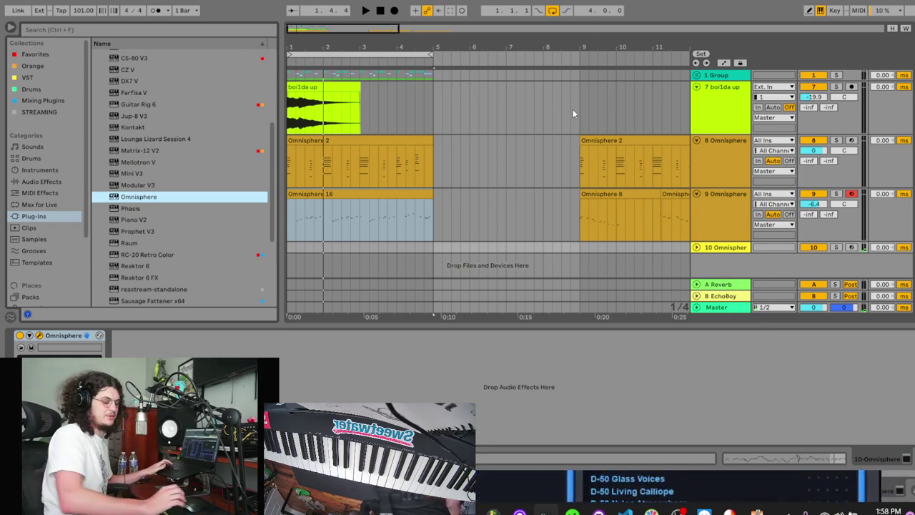
key(space)
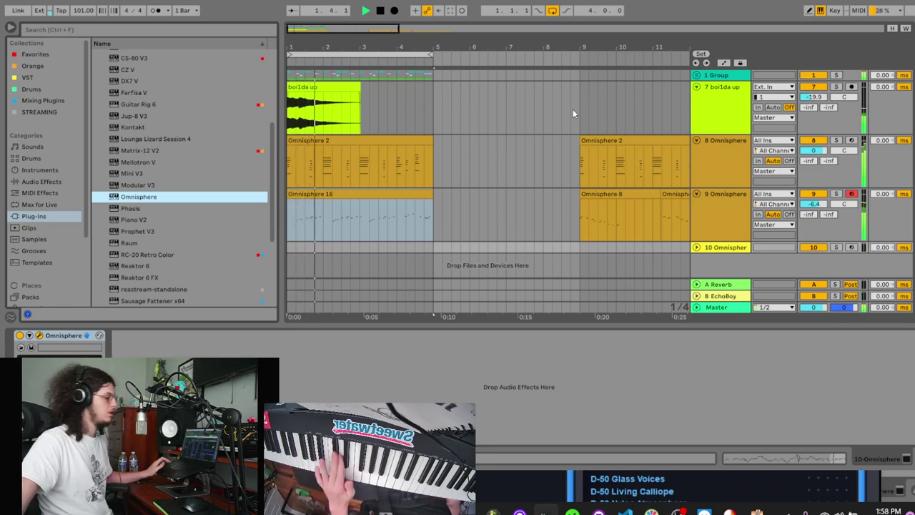
click(851, 246)
click(380, 11)
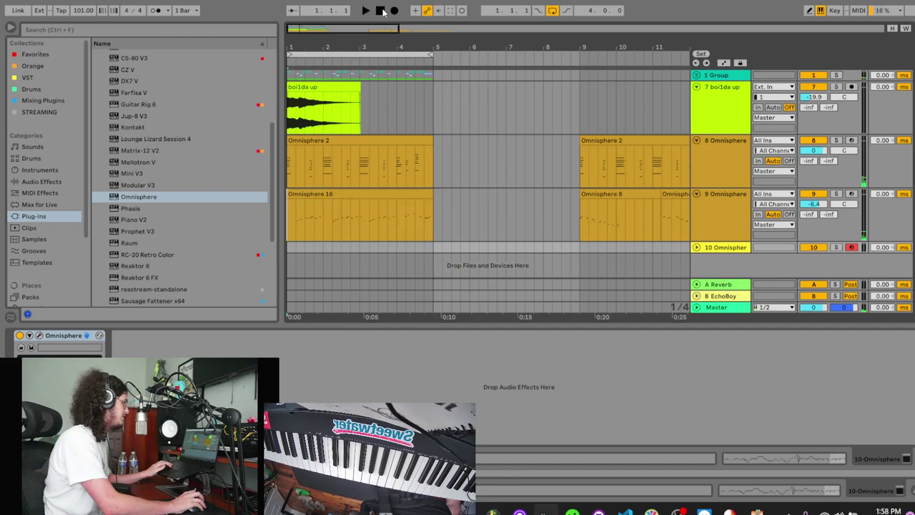
Step: Duplicate the four-bar section to bar 5 without the repeated boi1da up clip, and extend the loop to eight bars
drag(288, 75, 430, 210)
key(ctrl+d)
drag(515, 129, 407, 106)
key(Delete)
drag(429, 55, 578, 55)
Step: Delete the old clips after bar 9 and duplicate bars 1–8 of all tracks to bar 9
scroll(358, 133, down, 4)
drag(461, 246, 353, 138)
key(Delete)
drag(348, 248, 289, 75)
key(ctrl+d)
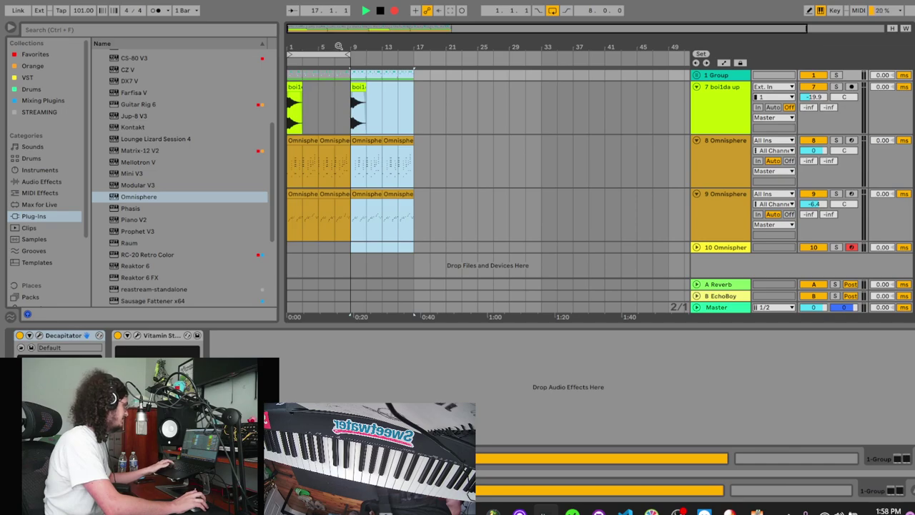
Step: Extend the loop to 16 bars and return the playback position to bar 1
drag(350, 55, 418, 57)
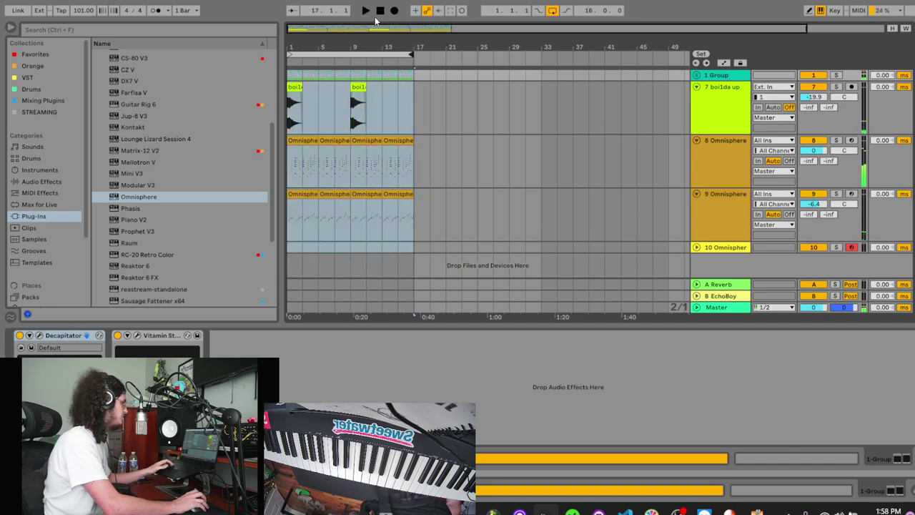
drag(341, 31, 665, 111)
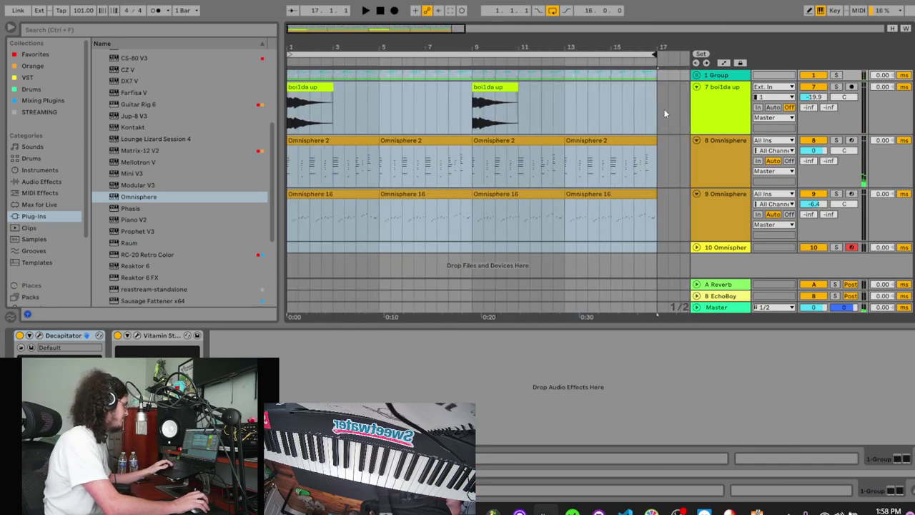
click(381, 11)
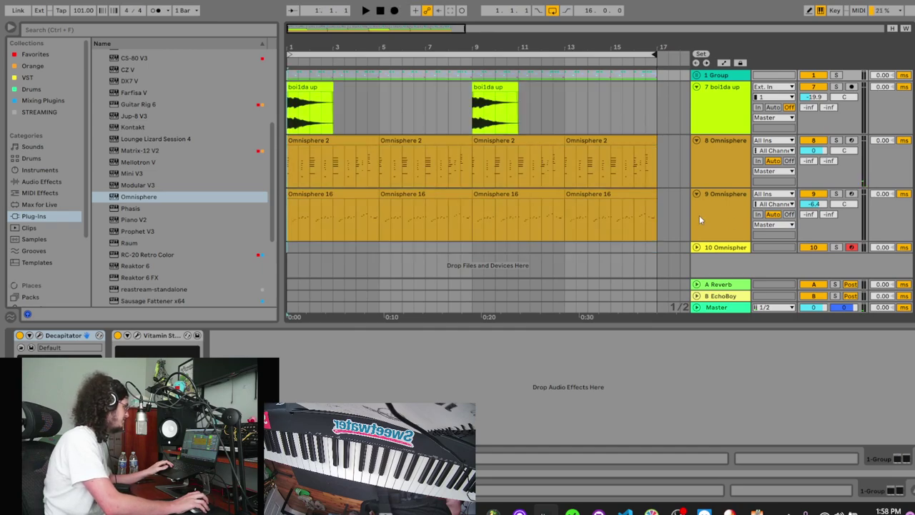
Step: Copy the RC-20 Retro Color effect from the second Omnisphere track to the new Omnisphere track
click(719, 249)
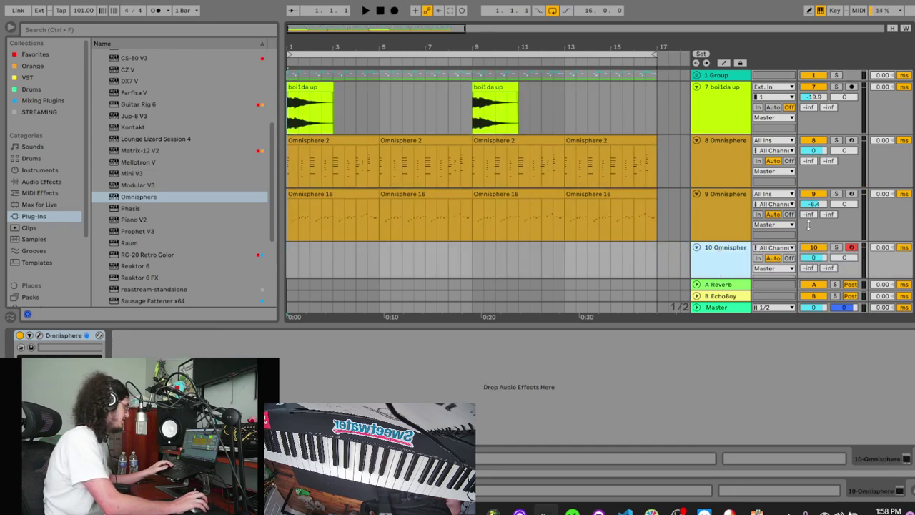
click(709, 221)
click(169, 335)
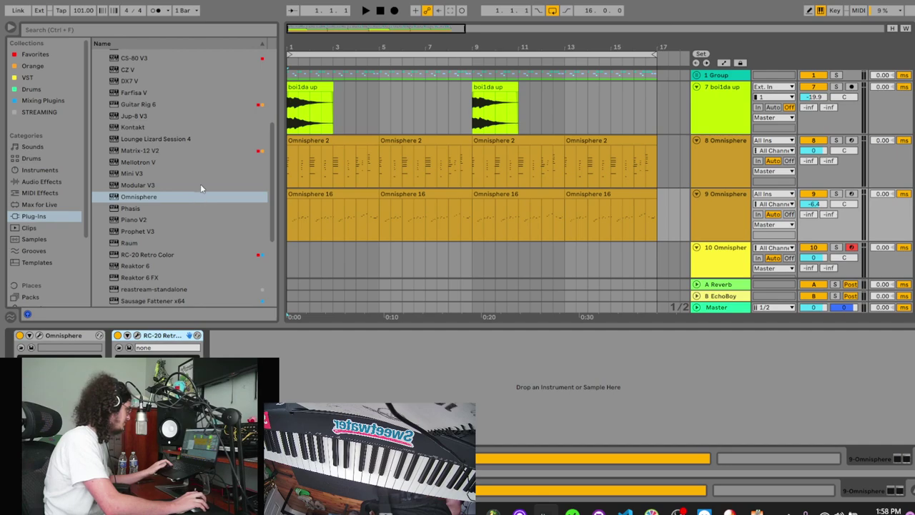
key(Delete)
key(super+z)
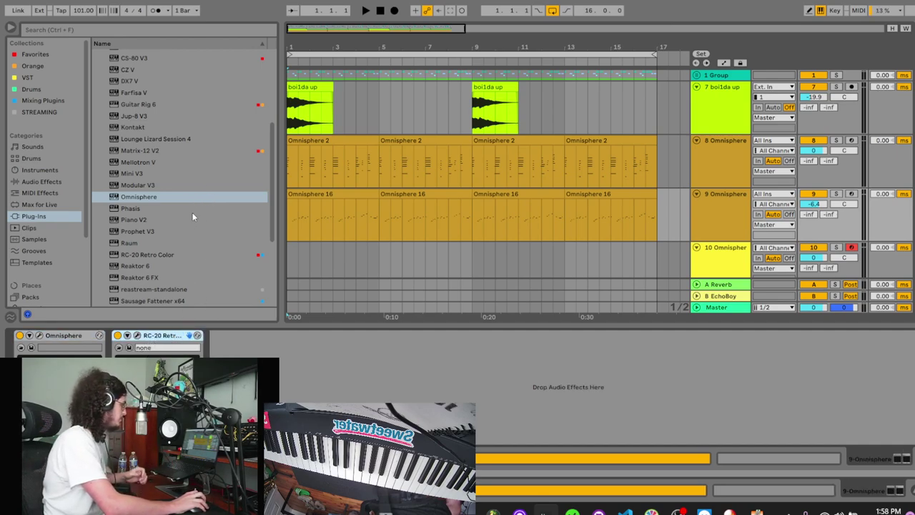
click(725, 258)
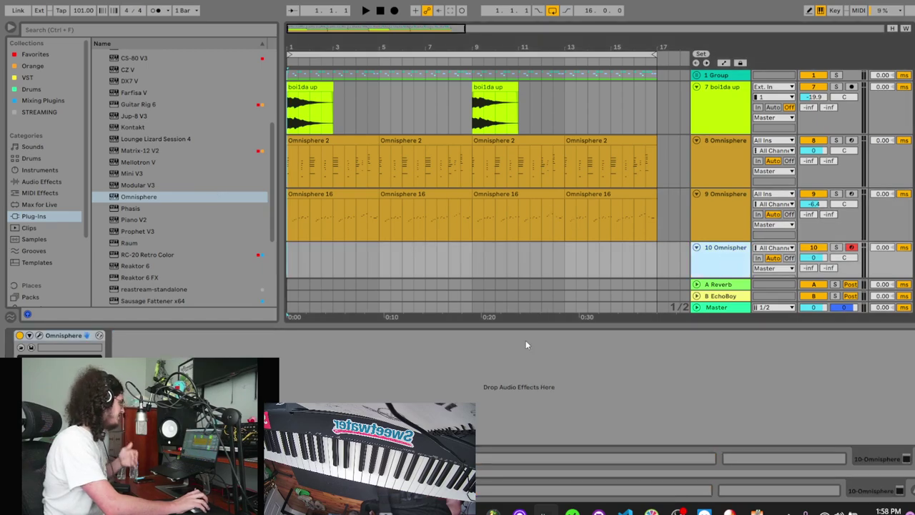
key(super+v)
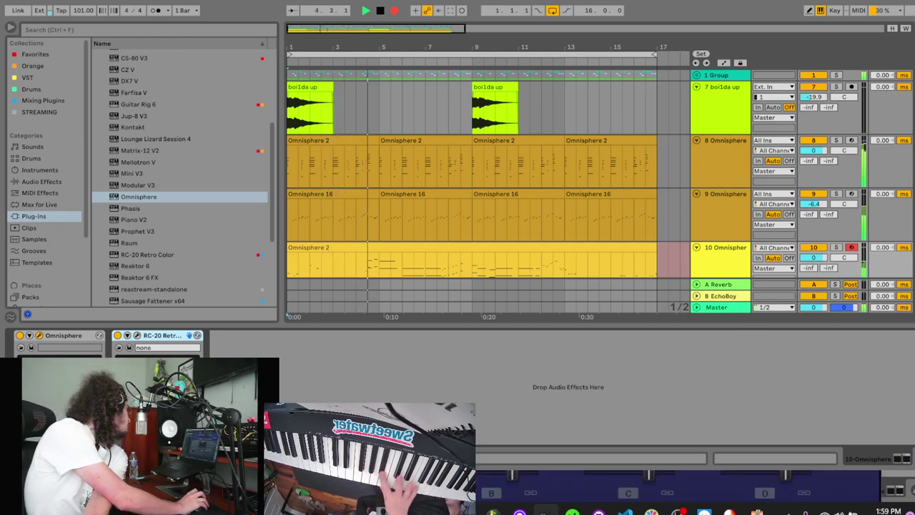
Step: Record a new take on the third Omnisphere track and trim the Omnisphere 3 clip to end at bar 13
click(384, 12)
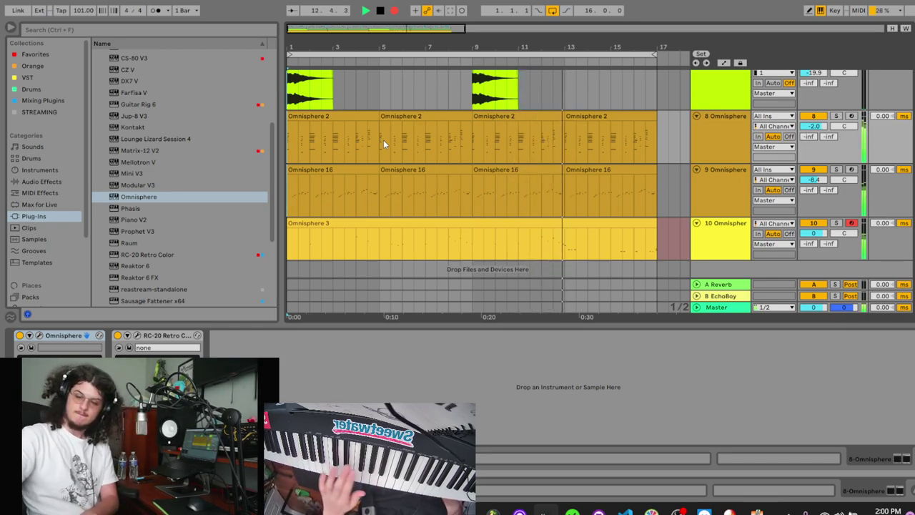
key(space)
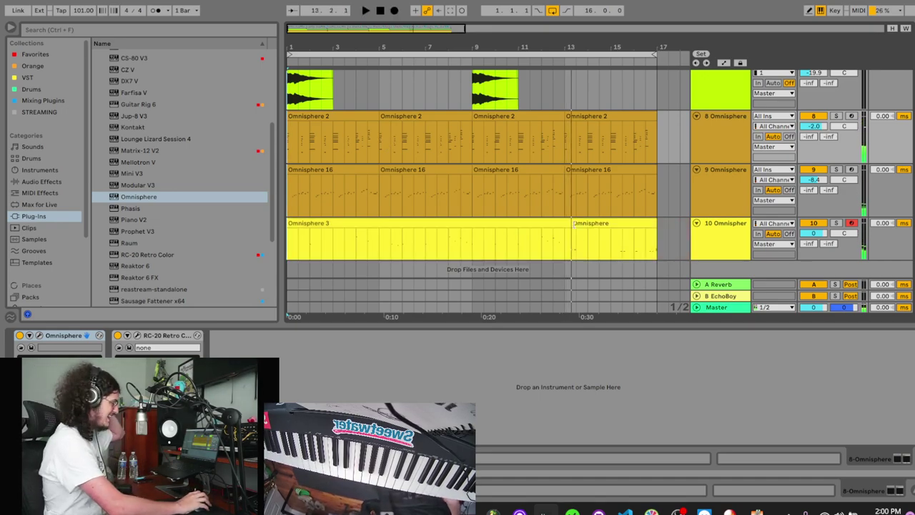
click(549, 256)
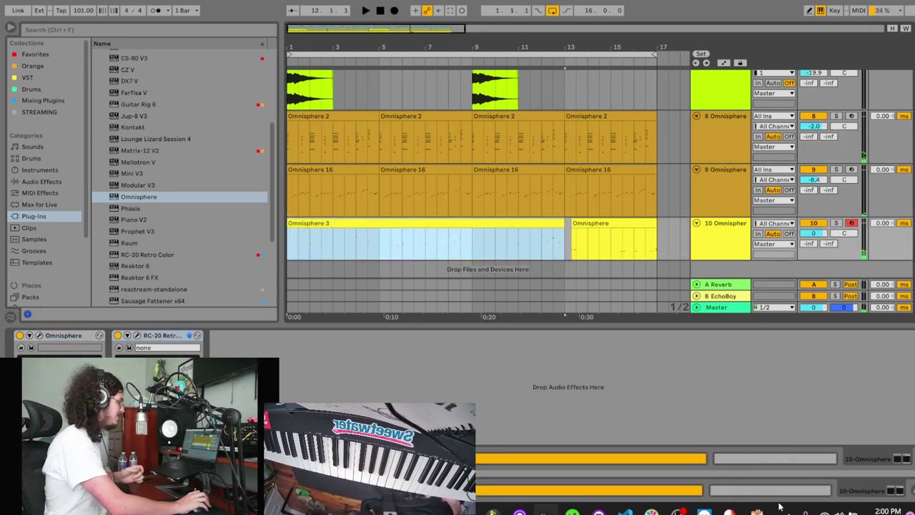
Step: Quantize the notes of the Omnisphere 3 clip and play it back from bar 1
key(shift+Tab)
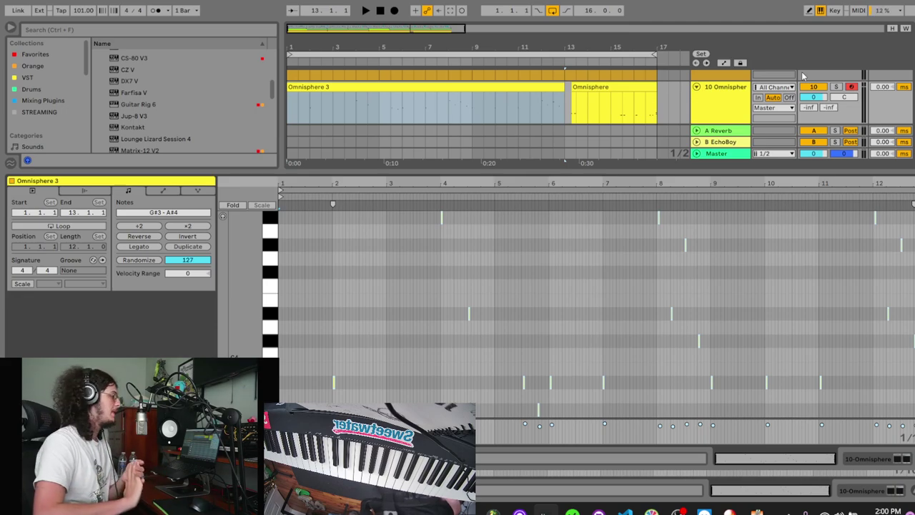
key(ctrl+u)
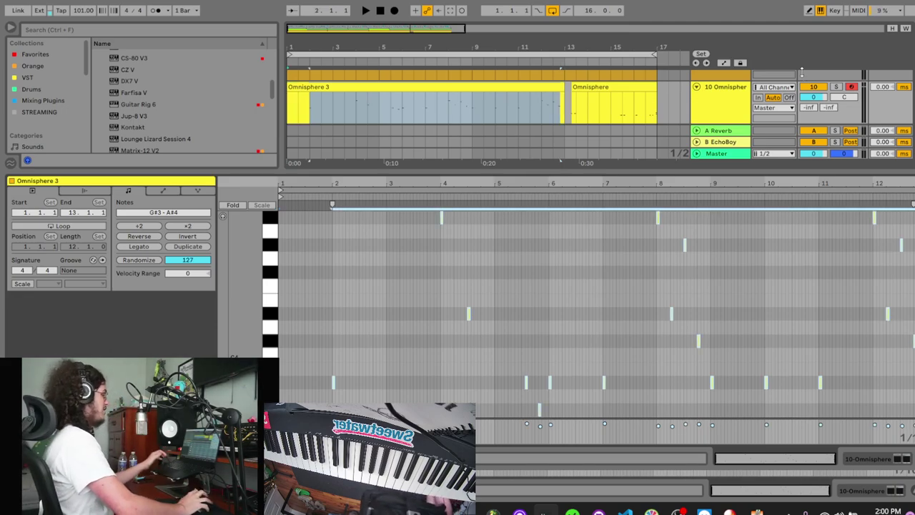
key(space)
click(424, 255)
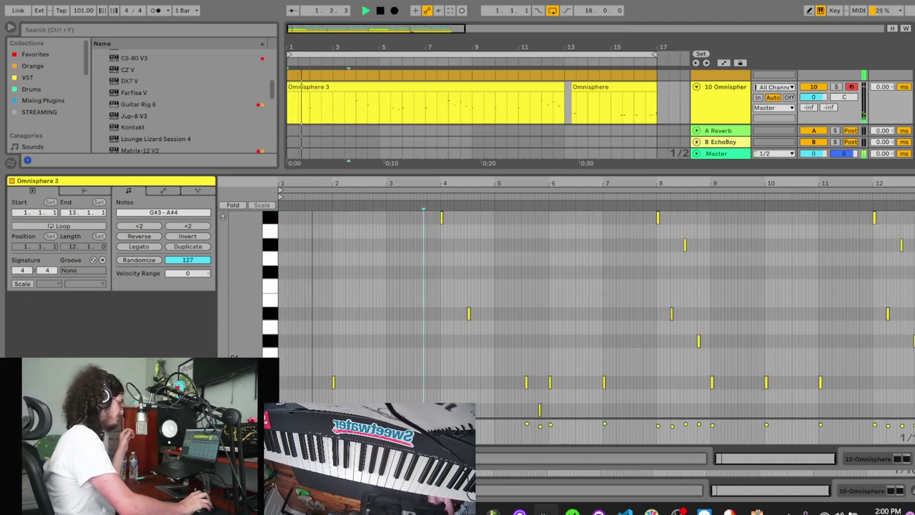
click(913, 460)
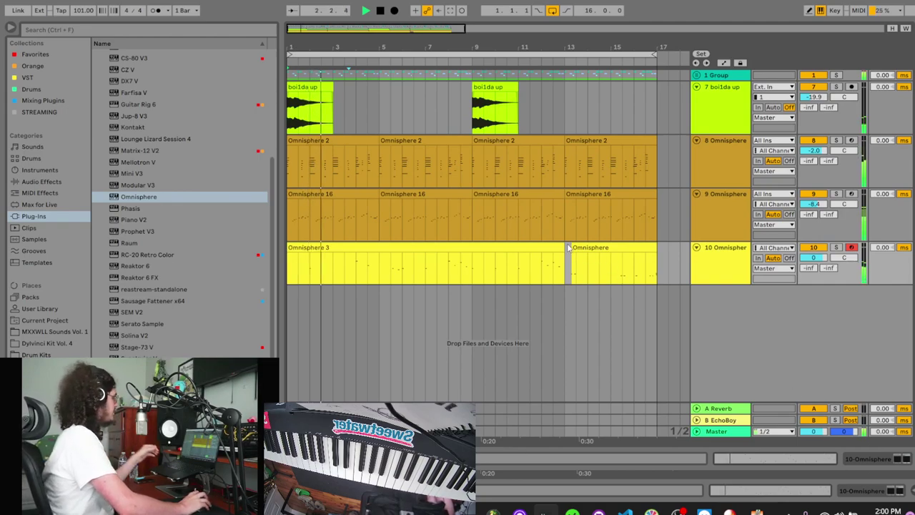
Step: Duplicate bars 9–12 of the Omnisphere 3 clip to bar 13, replacing the leftover clip there
mouse_move(569, 256)
mouse_down()
mouse_move(609, 259)
mouse_move(566, 262)
mouse_up()
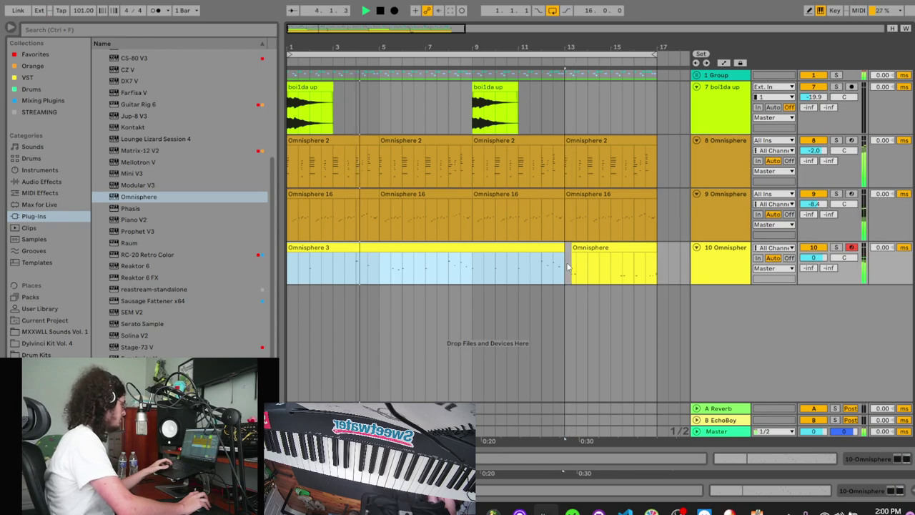
drag(377, 278, 243, 268)
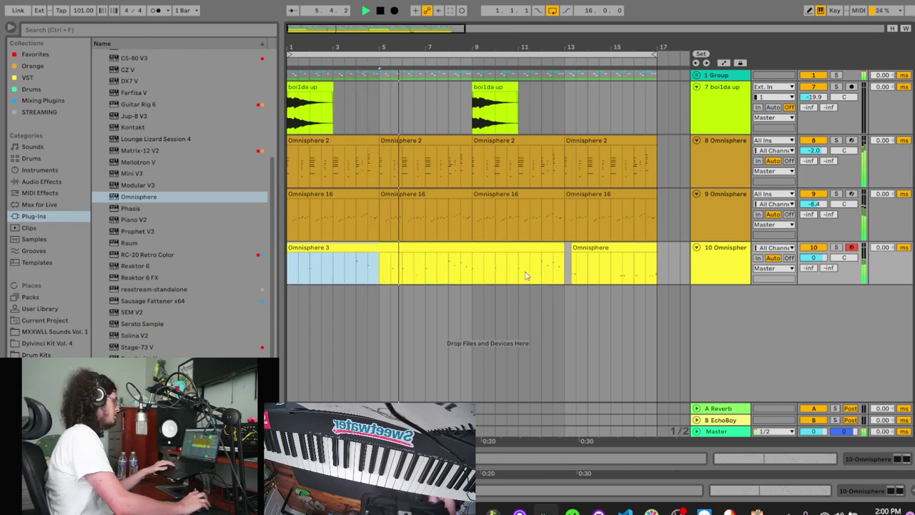
click(479, 284)
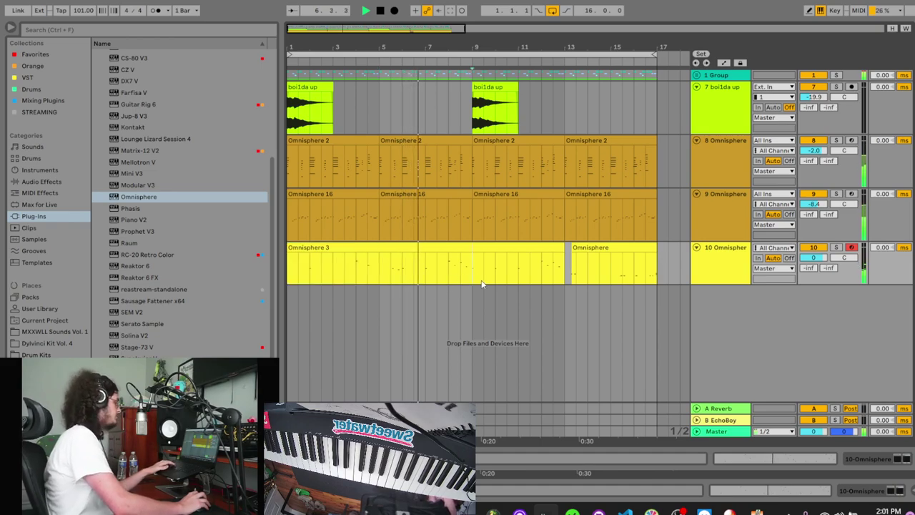
drag(479, 284, 565, 282)
key(ctrl+d)
Step: Copy the four-bar Omnisphere 3 clip at bar 13 to bar 5, and duplicate the track's first eight bars to bar 9
drag(379, 271, 288, 272)
click(591, 249)
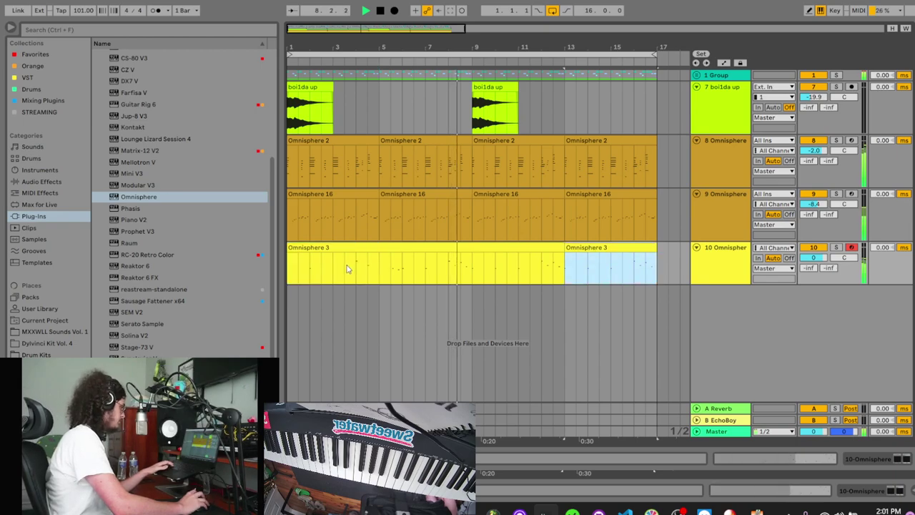
click(380, 274)
key(ctrl+v)
drag(473, 271, 288, 273)
key(ctrl+d)
key(space)
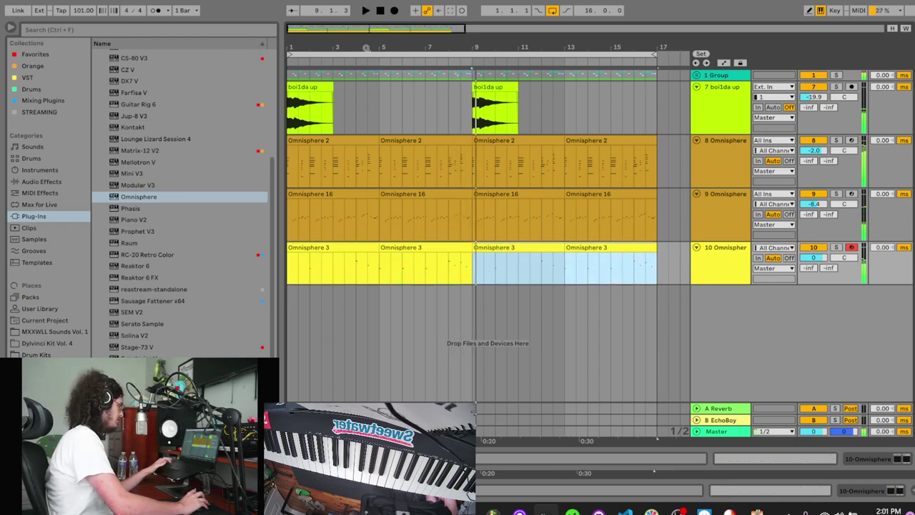
Step: Play the arrangement from bar 1 and delete the two Omnisphere 16 clips in bars 1–8
click(380, 14)
key(space)
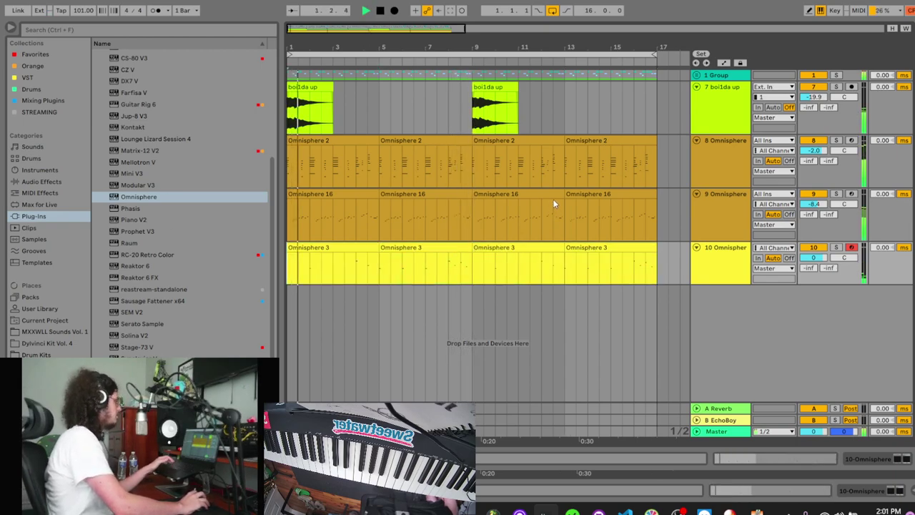
click(554, 201)
click(372, 195)
key(Delete)
click(397, 196)
key(Delete)
click(398, 198)
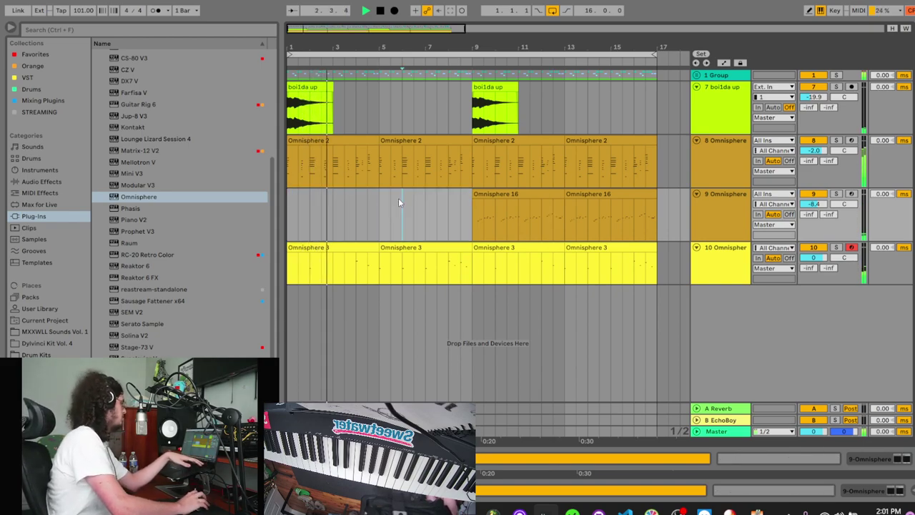
Step: Load Kontakt onto a new track, record a part from bar 1, and trim the Kontakt 3 clip at bar 5
click(147, 199)
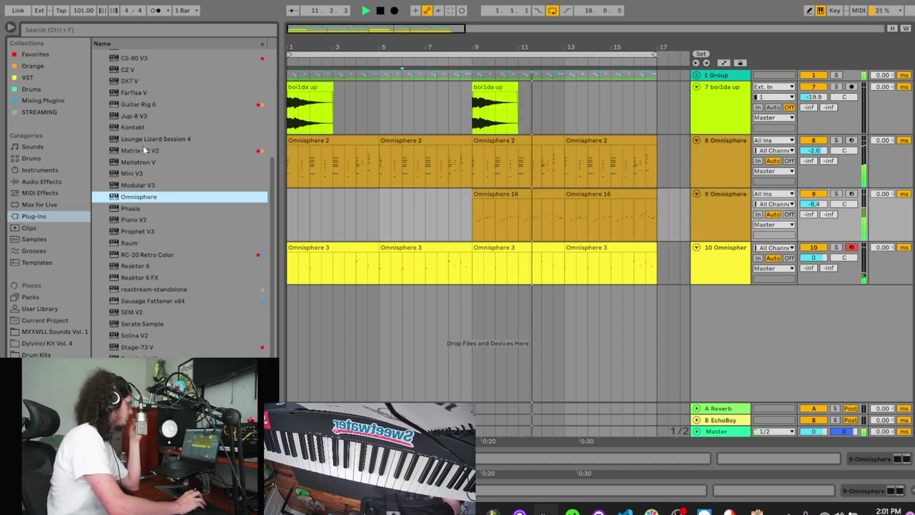
drag(139, 127, 756, 338)
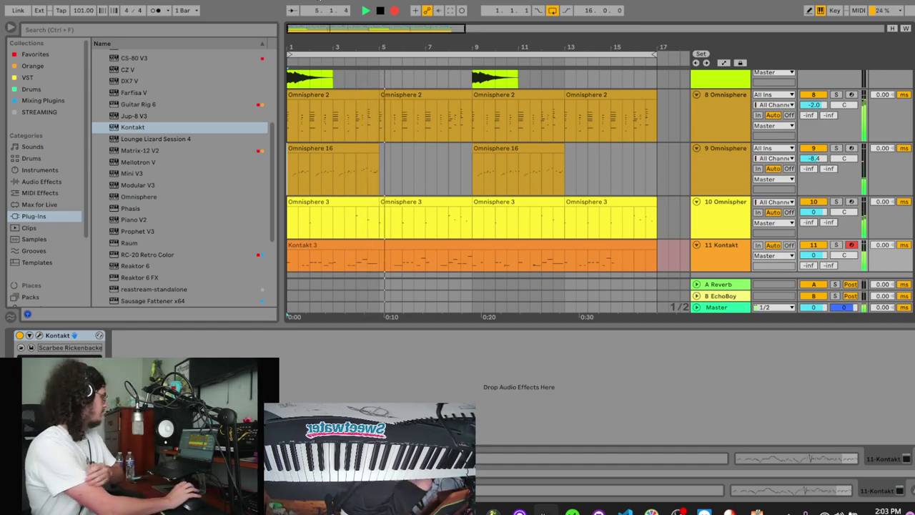
key(space)
click(381, 245)
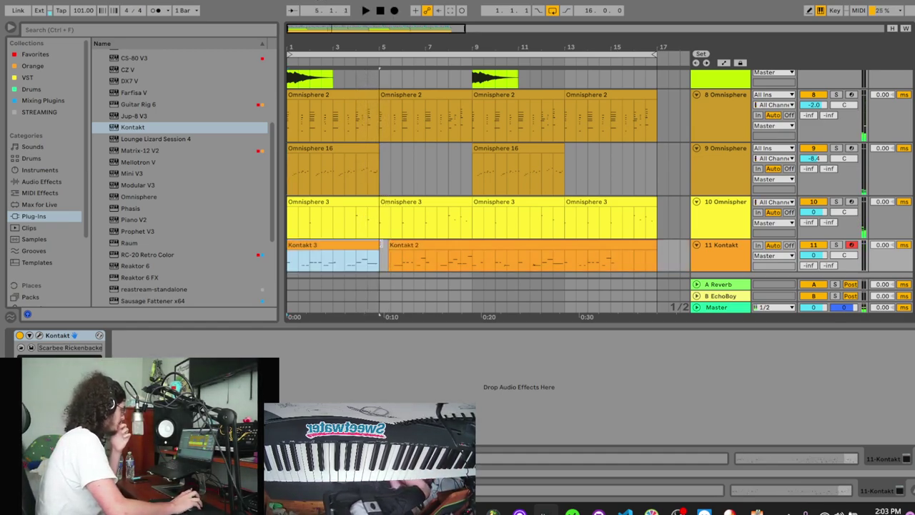
Step: Play back the recorded Kontakt part from bar 1 and inspect the notes of the Kontakt 3 clip
key(space)
key(shift+Tab)
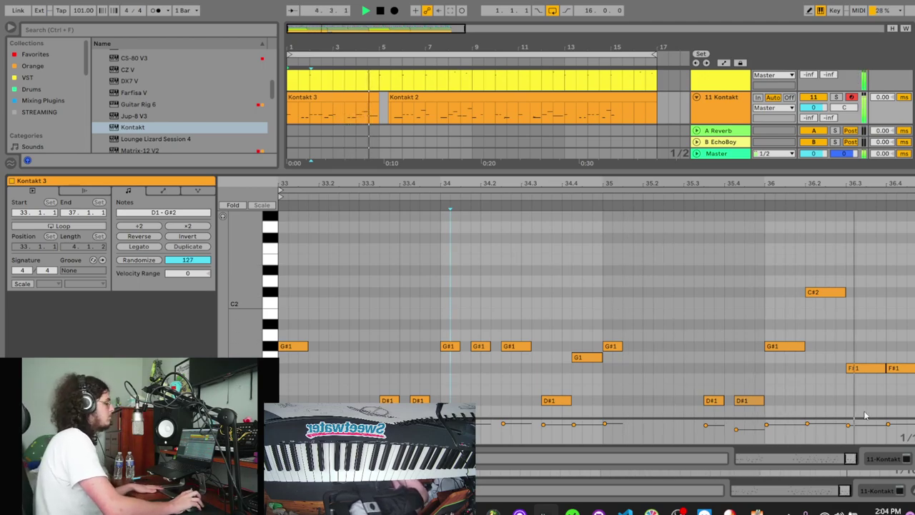
click(912, 492)
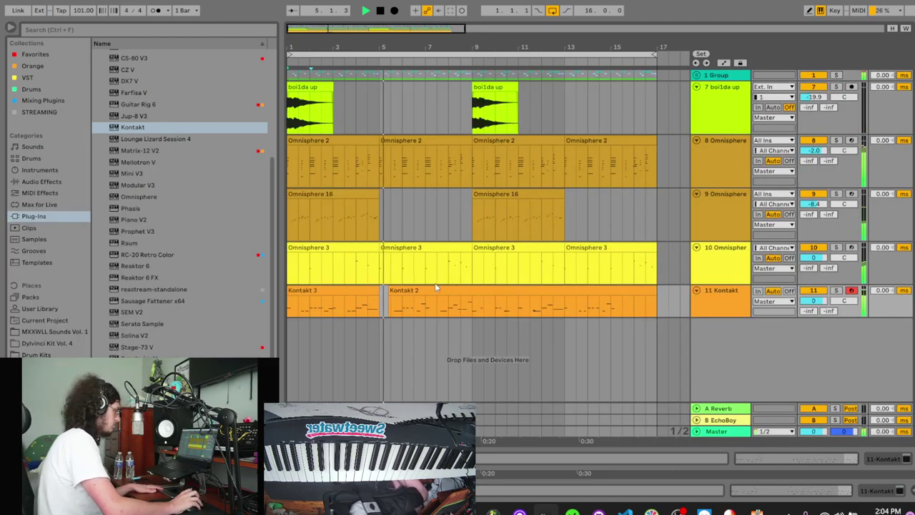
Step: Duplicate the four-bar Kontakt 3 clip three times so copies fill bars 5–16 of the Kontakt track
click(372, 289)
key(ctrl+d)
key(ctrl+d)
key(ctrl+d)
Step: Show the Kontakt track's device, make the track taller, and switch Kontakt's instrument to Analog Dreams 2.0
click(879, 492)
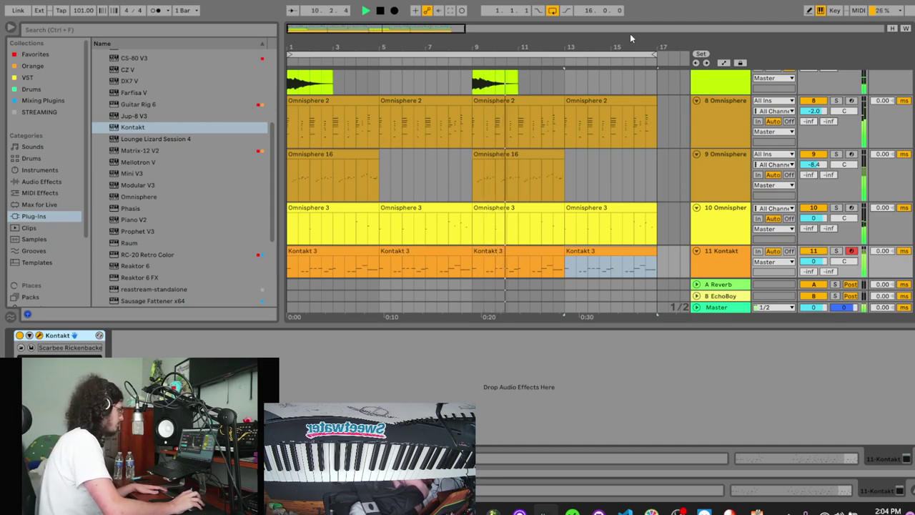
scroll(725, 240, down, 2)
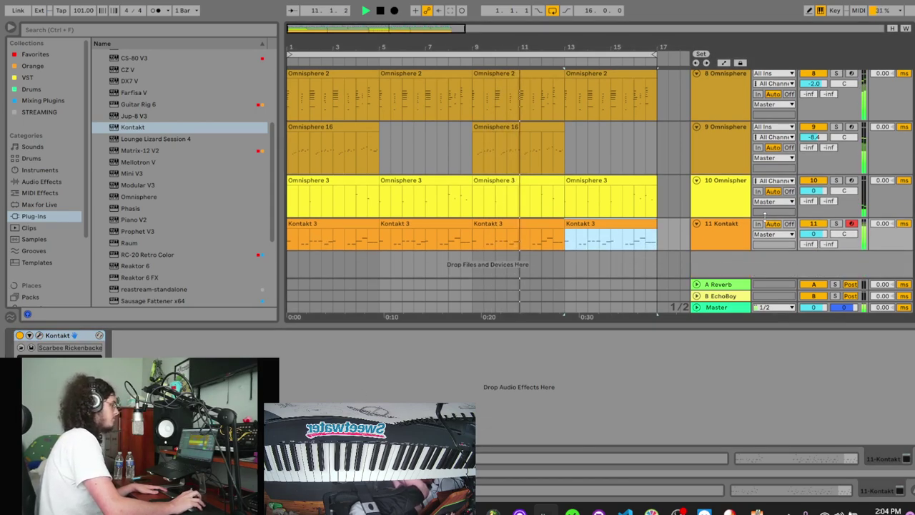
click(728, 250)
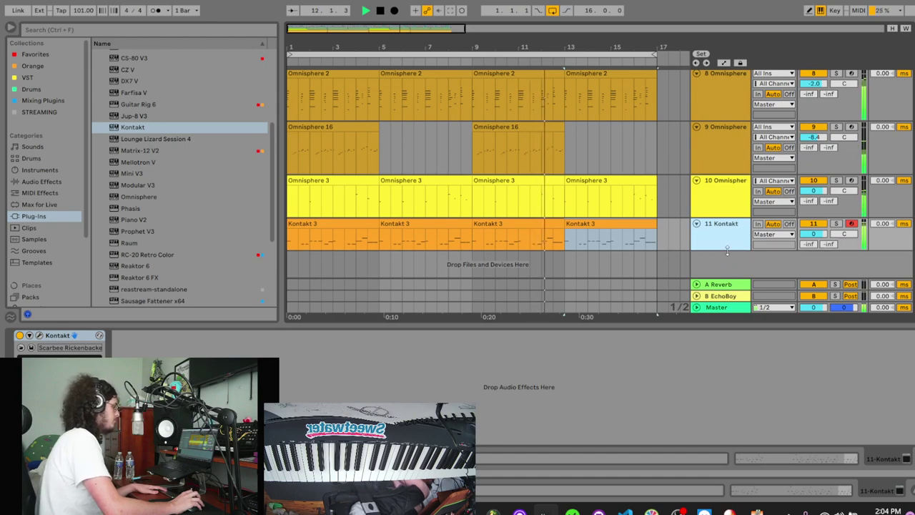
drag(728, 250, 728, 261)
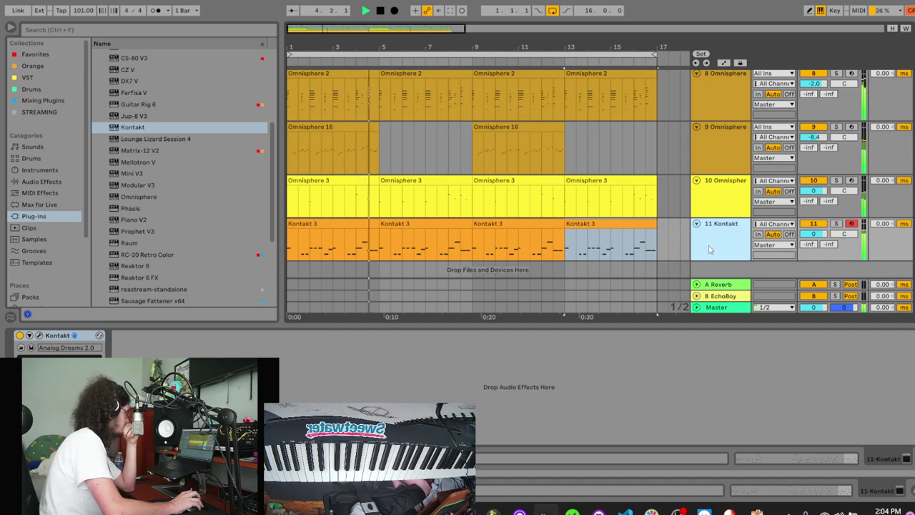
Step: Add the Pitch MIDI effect before Kontakt on the Kontakt track
click(40, 192)
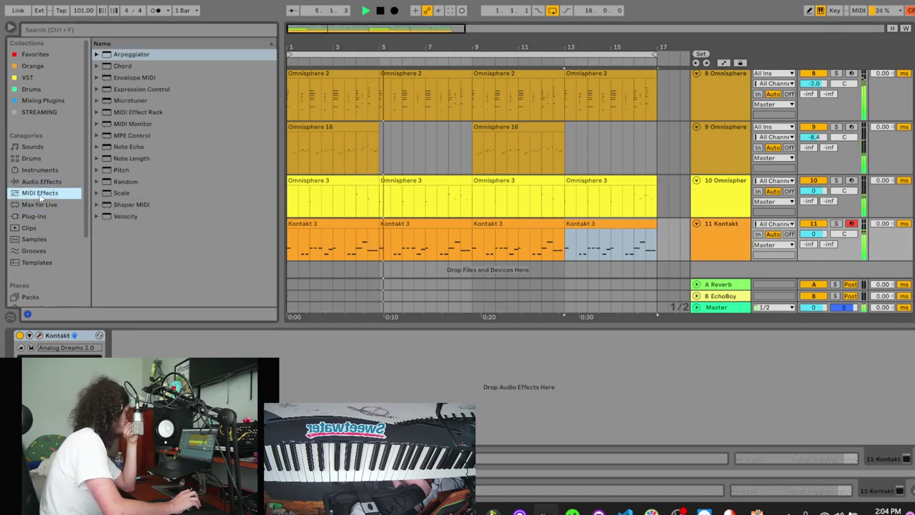
double_click(122, 170)
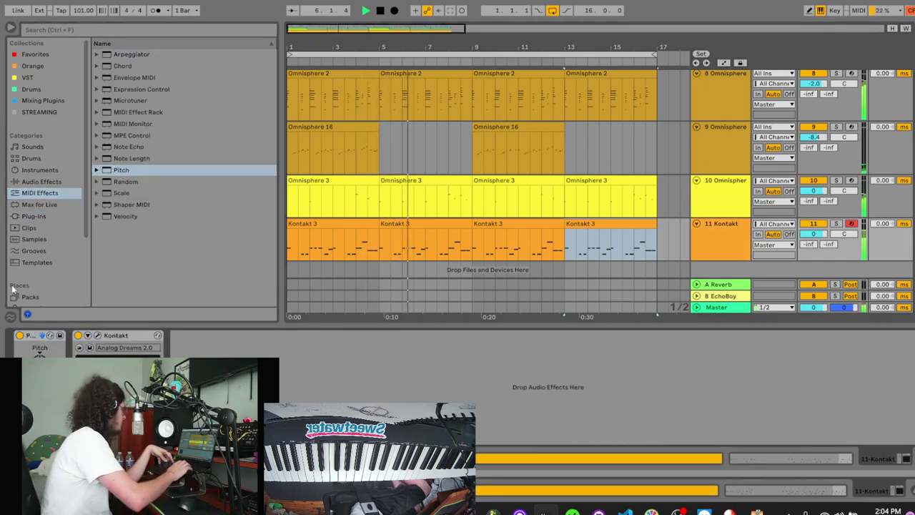
key(space)
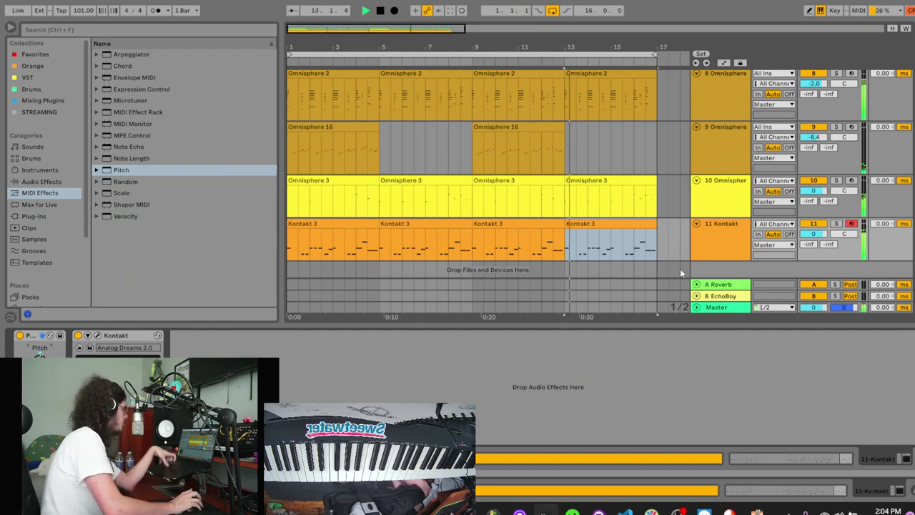
Step: Balance the soloed melodic tracks, setting Omnisphere tracks 8, 9 and 10 to -3.8, -11.1 and -0.7 dB, and unsolo them
click(836, 224)
scroll(817, 180, up, 2)
click(836, 109)
drag(810, 121, 810, 136)
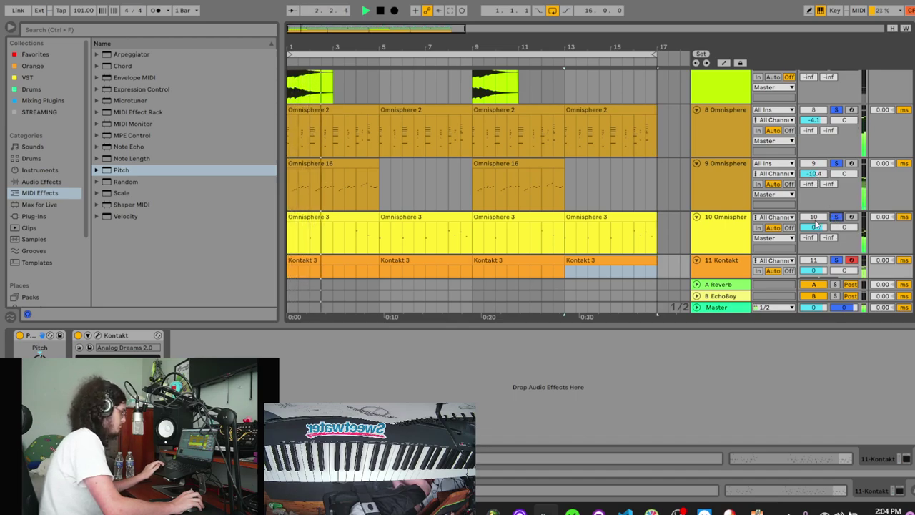
click(836, 164)
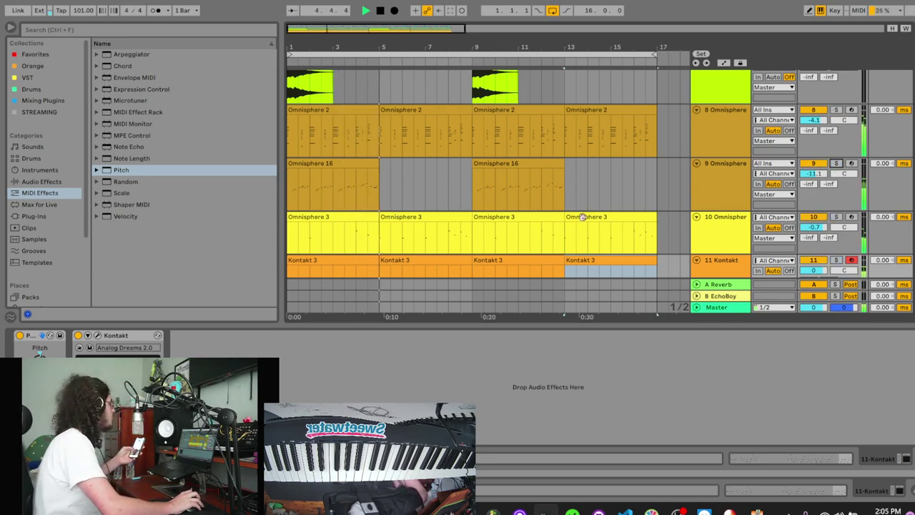
drag(814, 123, 815, 121)
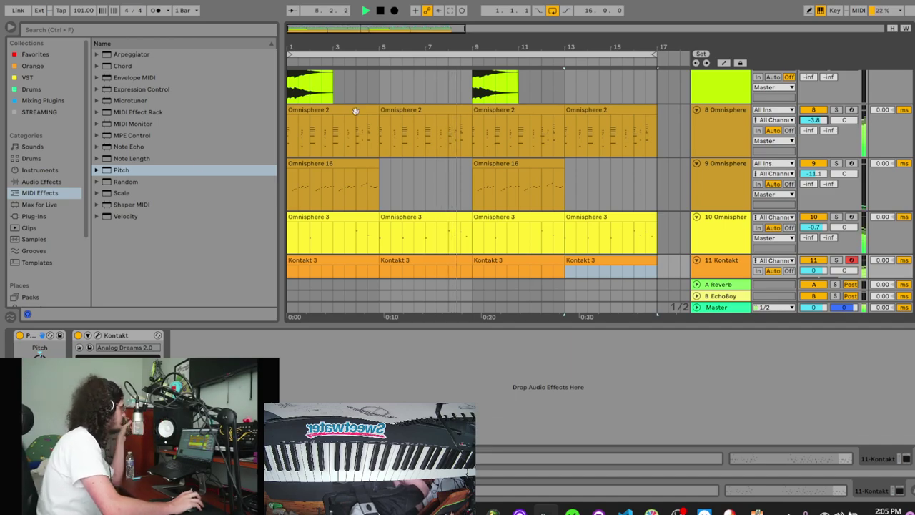
Step: Browse the Drum Kits folder and expand the 0003 Glumboy drum kit
scroll(68, 199, down, 5)
click(42, 265)
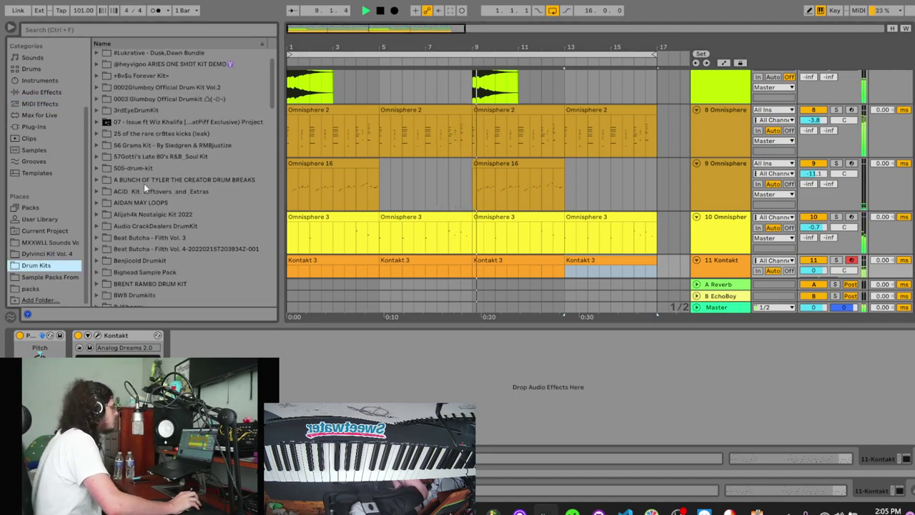
scroll(144, 183, up, 3)
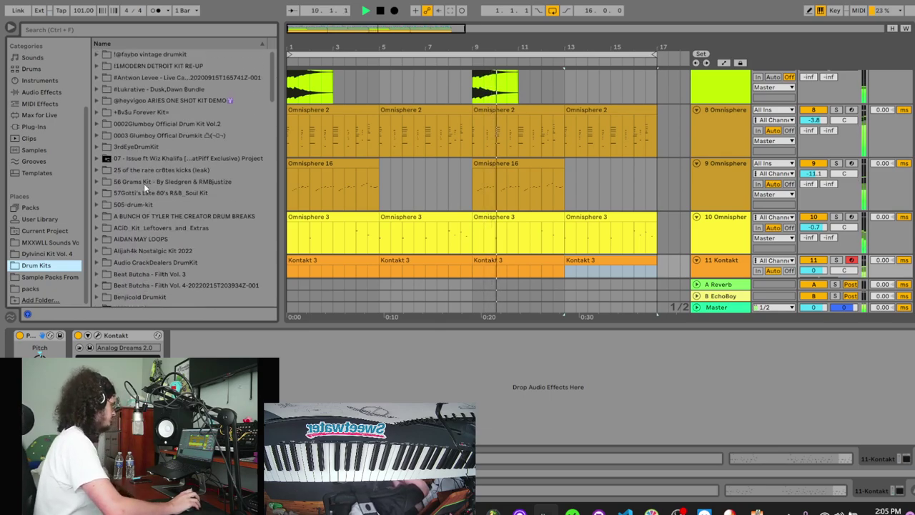
click(97, 135)
scroll(408, 181, down, 2)
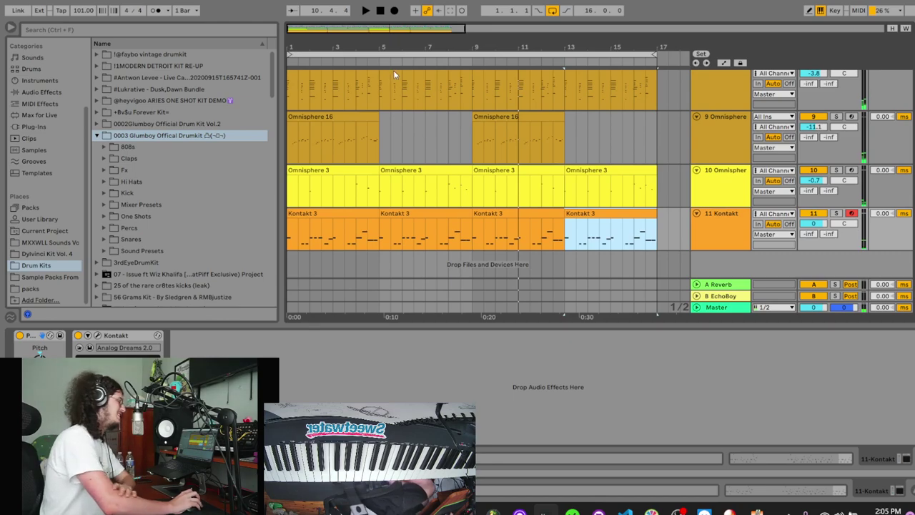
Step: Solo the Kontakt track and play it from bar 1
click(381, 11)
click(835, 213)
key(space)
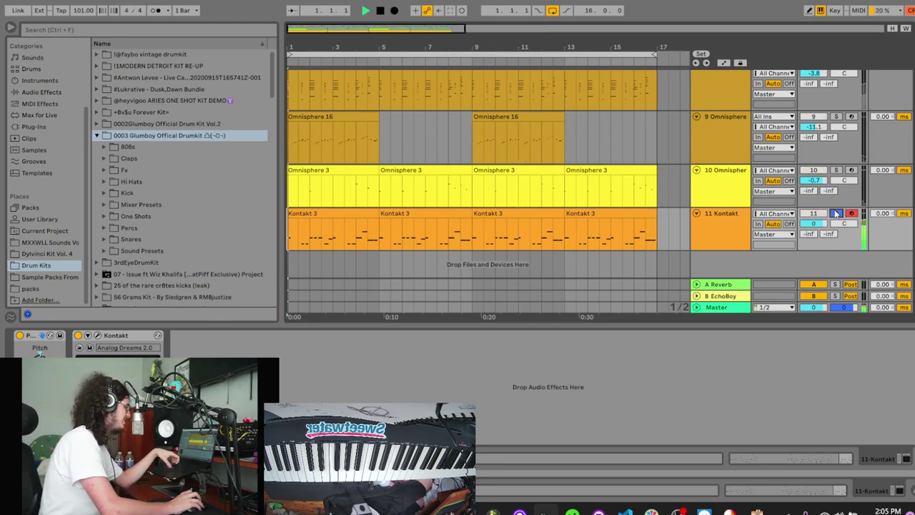
click(716, 218)
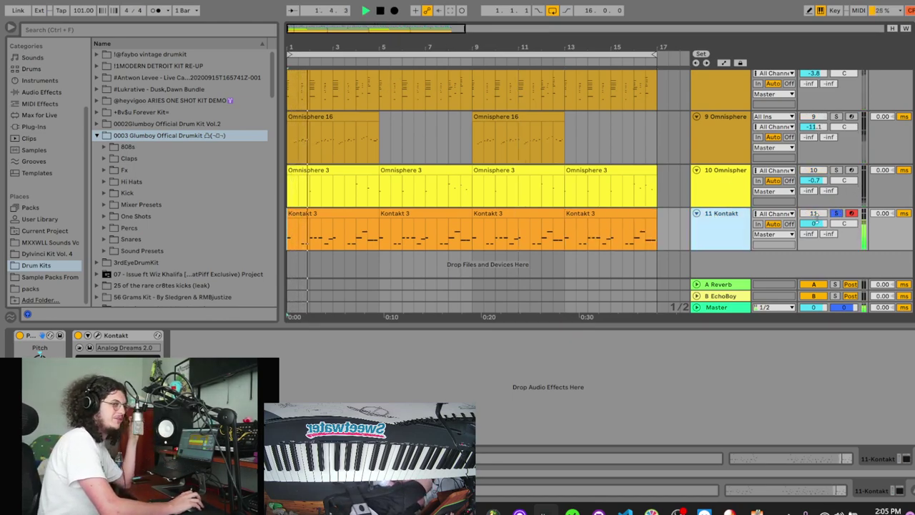
drag(85, 243, 85, 179)
key(space)
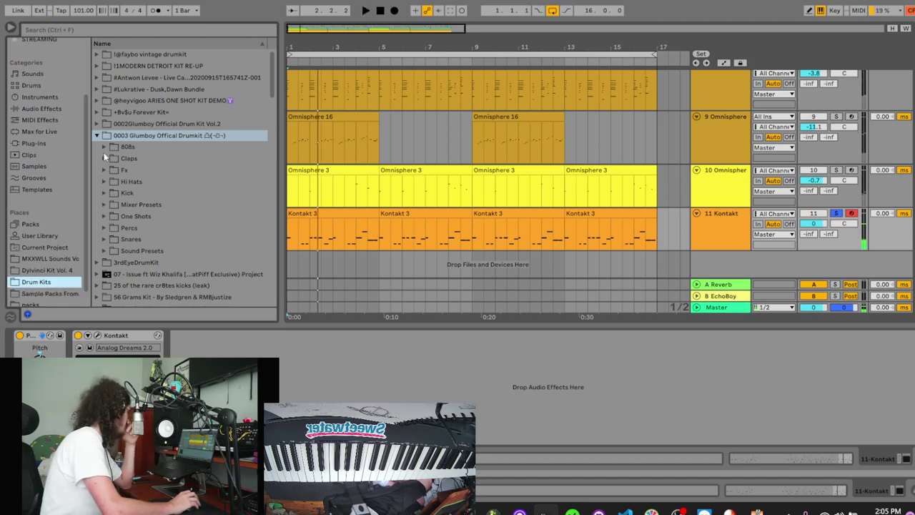
Step: Collapse the Glumboy kit and open the 808 folder of the Cookin Soul - LO-BAP Bundle
scroll(97, 156, down, 8)
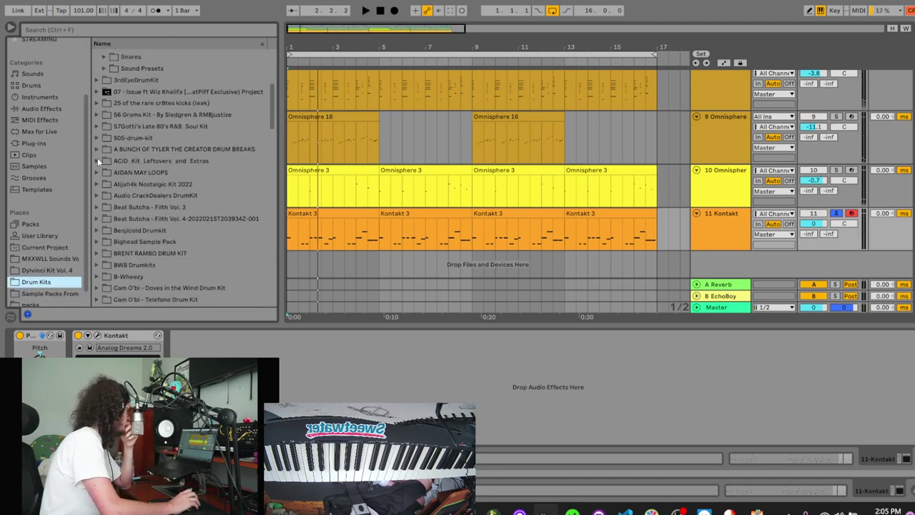
scroll(97, 160, up, 6)
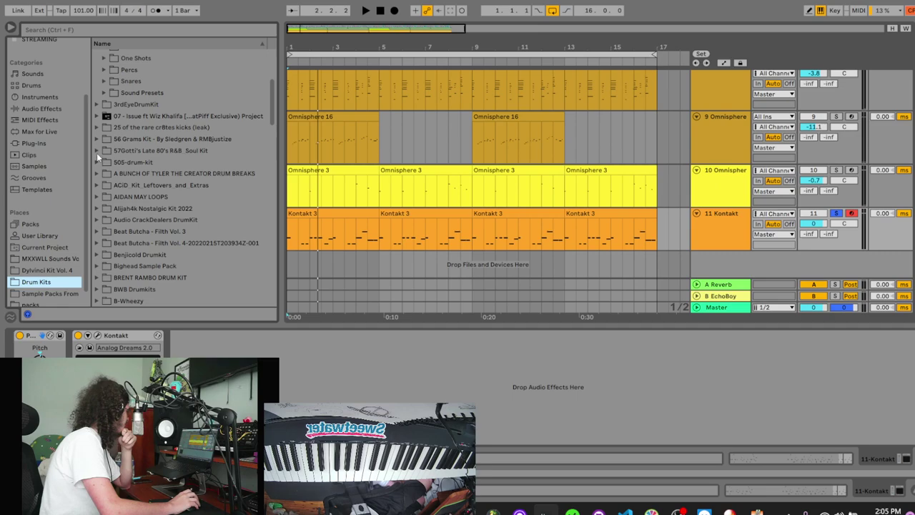
scroll(97, 153, up, 2)
click(97, 136)
scroll(96, 171, down, 3)
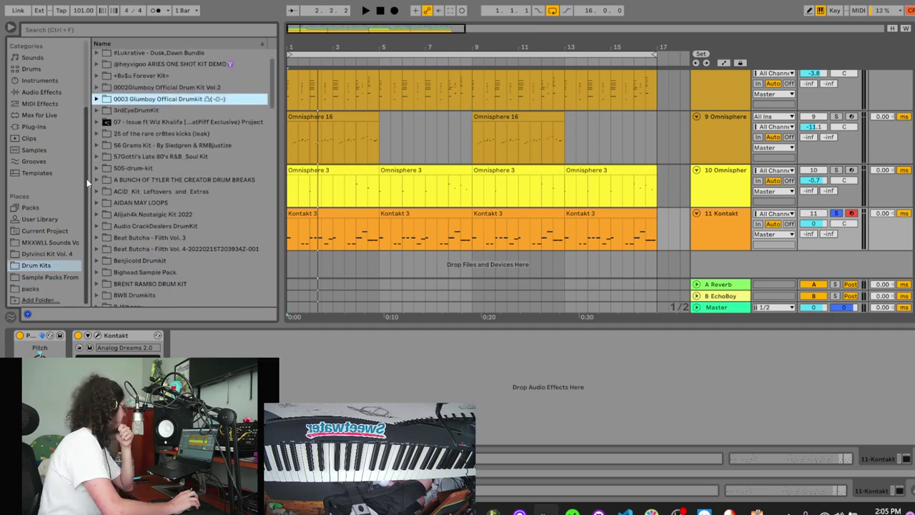
scroll(107, 214, down, 2)
click(98, 255)
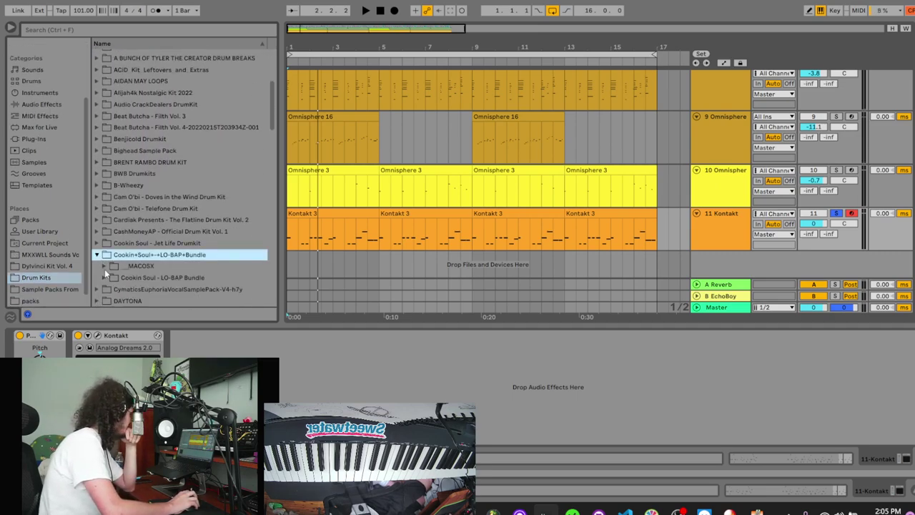
click(105, 277)
scroll(117, 249, down, 4)
click(111, 204)
Step: Audition the 808 samples in the Cookin Soul - LO-BAP Bundle one after another
click(143, 238)
scroll(150, 227, down, 4)
click(151, 221)
scroll(151, 219, down, 2)
click(150, 218)
scroll(157, 207, down, 3)
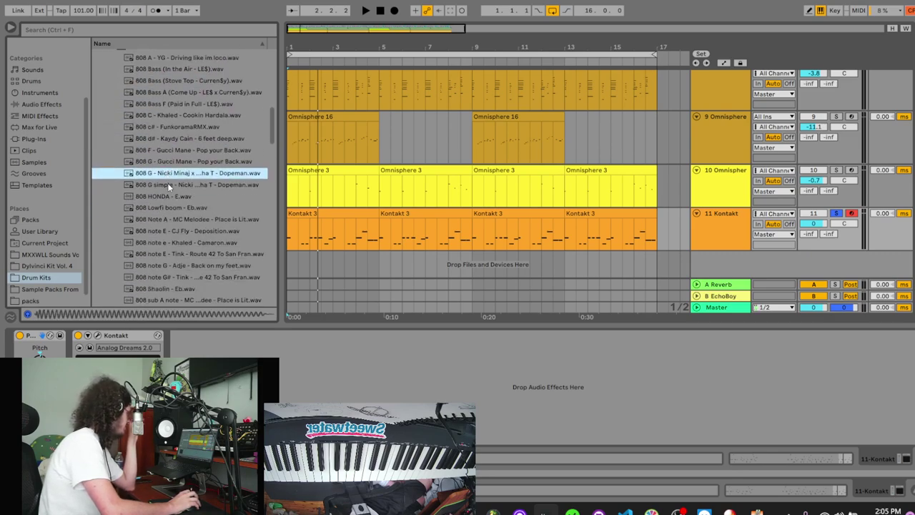
key(Down)
scroll(169, 182, down, 2)
key(Down)
key(Down)
key(Down)
key(Down)
click(177, 172)
click(187, 182)
click(188, 194)
click(172, 185)
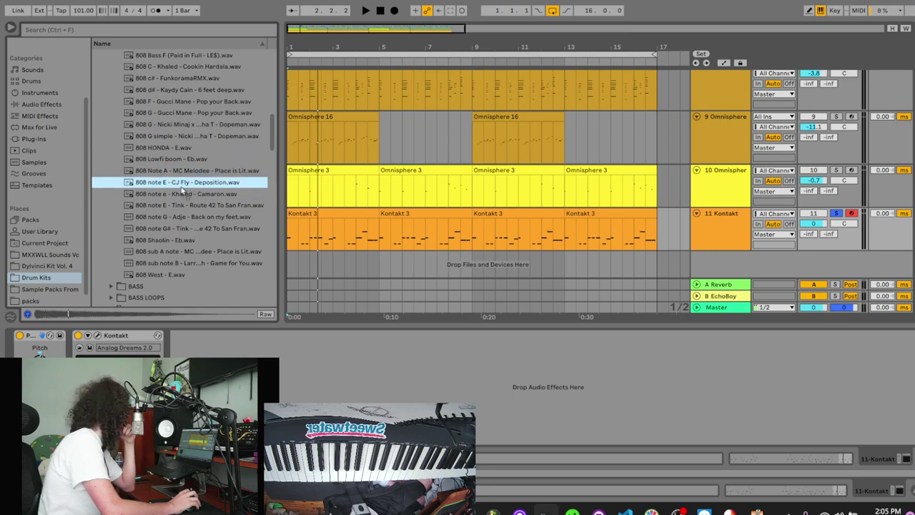
Step: Place 808 note E - CJ Fly - Deposition.wav at bar 1 on a new audio track, turn off its warping, and solo the track
drag(286, 266, 290, 267)
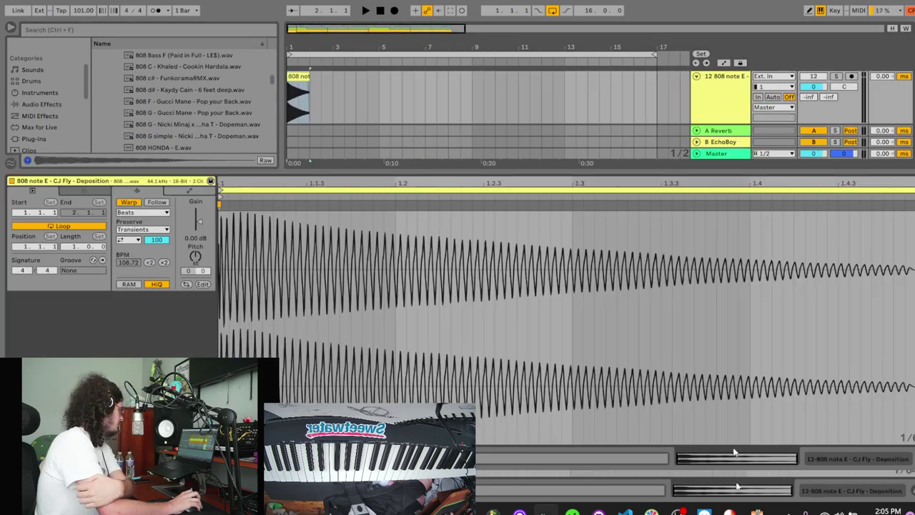
click(130, 202)
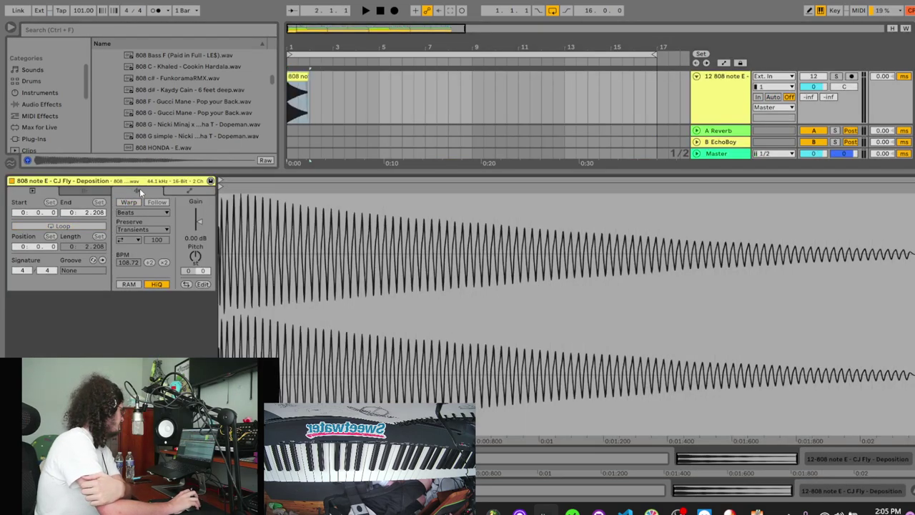
click(837, 76)
key(space)
key(space)
Step: Add the Tuner audio effect to the 808 track and play the sample through it
scroll(34, 98, up, 3)
click(34, 97)
scroll(34, 96, down, 2)
click(34, 98)
click(40, 108)
scroll(135, 120, down, 10)
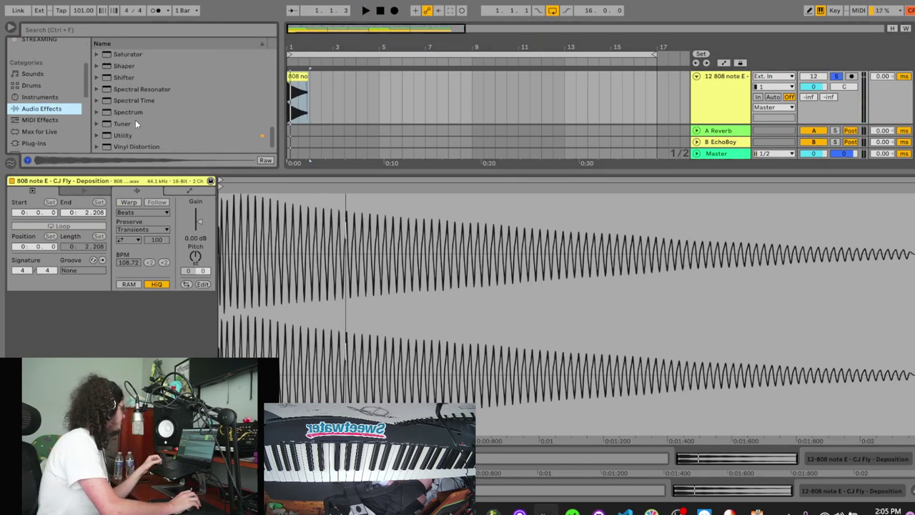
double_click(136, 123)
key(space)
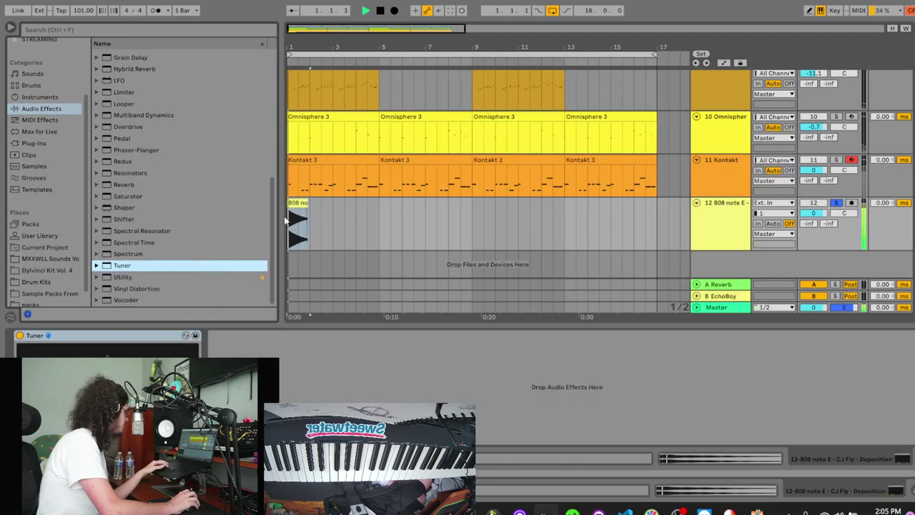
key(space)
Step: Transpose the 808 clip up 3 semitones and duplicate the 808 track's first four bars to bar 5
click(762, 462)
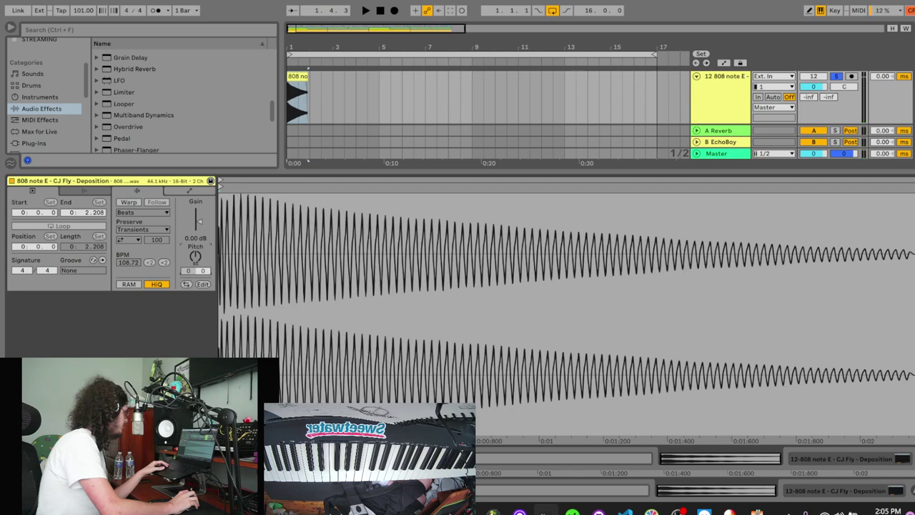
drag(195, 256, 195, 247)
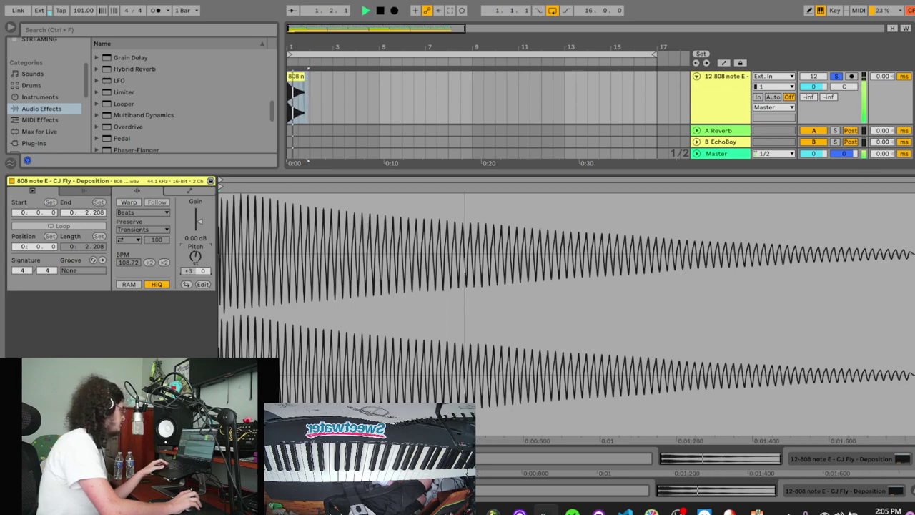
key(ctrl+alt+l)
drag(373, 336, 183, 342)
key(ctrl+d)
Step: Listen to the Kontakt and 808 tracks soloed together from bar 5, and play the unsoloed arrangement from bar 1
click(836, 284)
key(space)
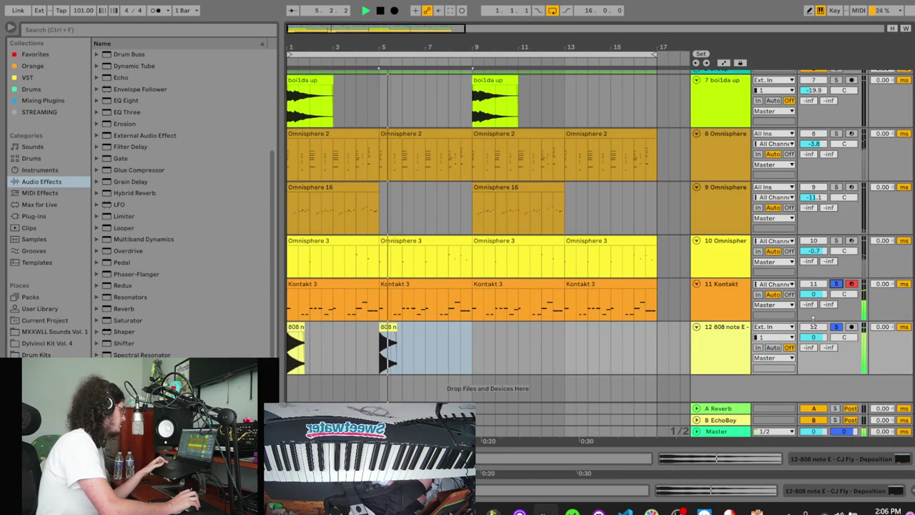
click(727, 318)
key(space)
key(space)
key(space)
click(835, 284)
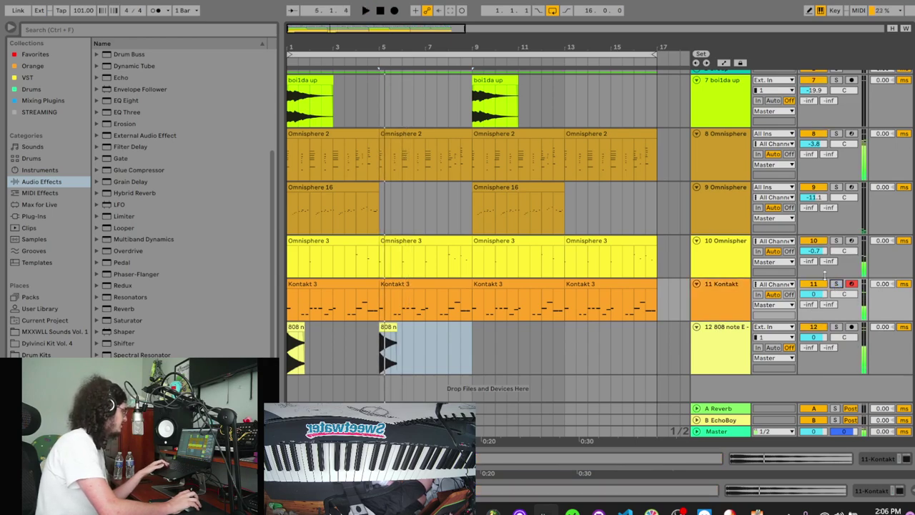
click(381, 15)
key(space)
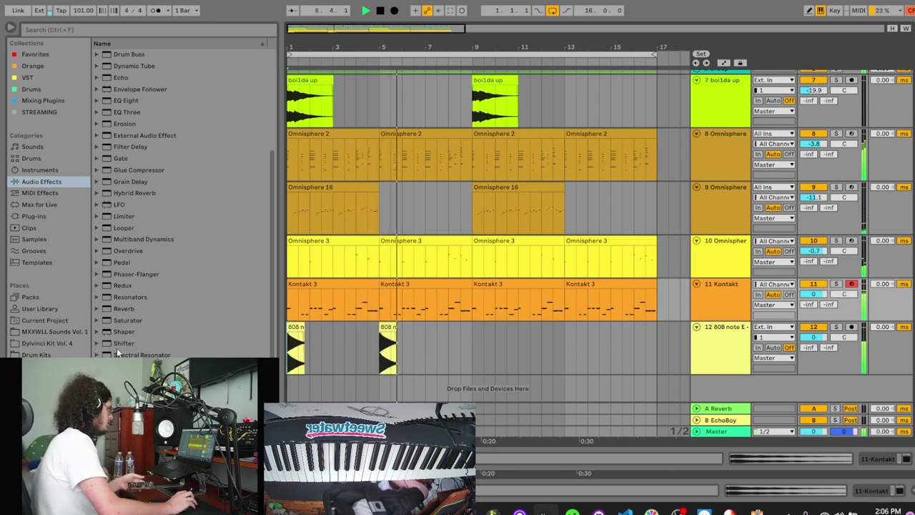
Step: Audition alternative 808 samples from the Cookin Soul folder against the arrangement
click(36, 354)
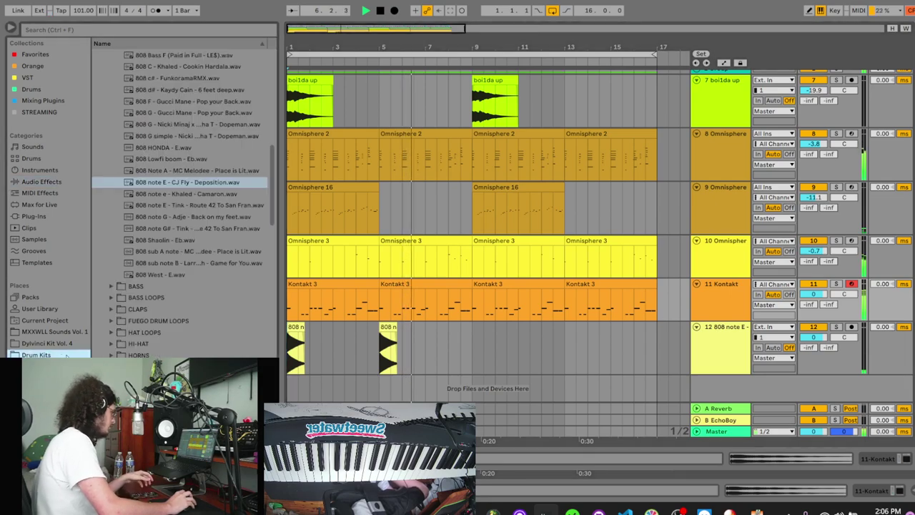
click(183, 228)
scroll(183, 234, up, 3)
key(Up)
key(Up)
scroll(200, 179, up, 3)
scroll(205, 172, up, 1)
click(198, 202)
scroll(193, 221, up, 2)
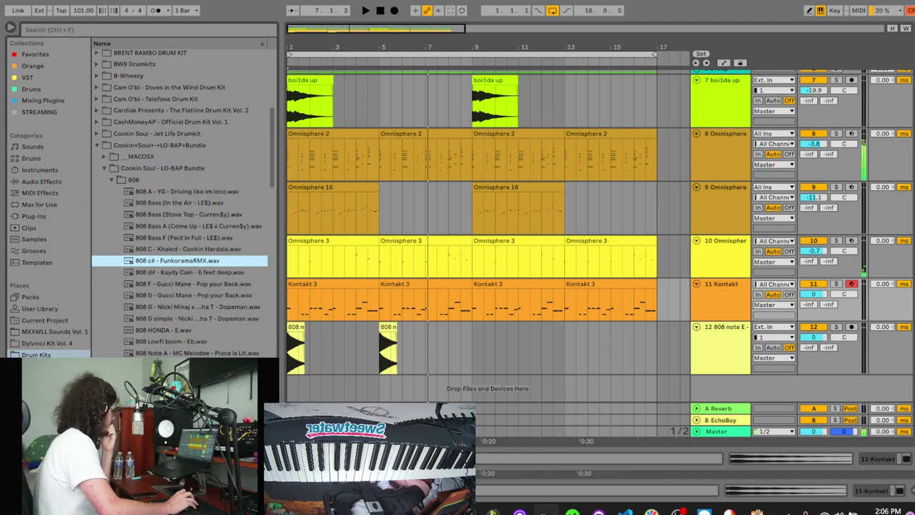
Step: Stop playback, open the 808 folder of Dylvinci Drum Kit Vol. 4, and audition 808 3679.wav
click(379, 10)
click(72, 343)
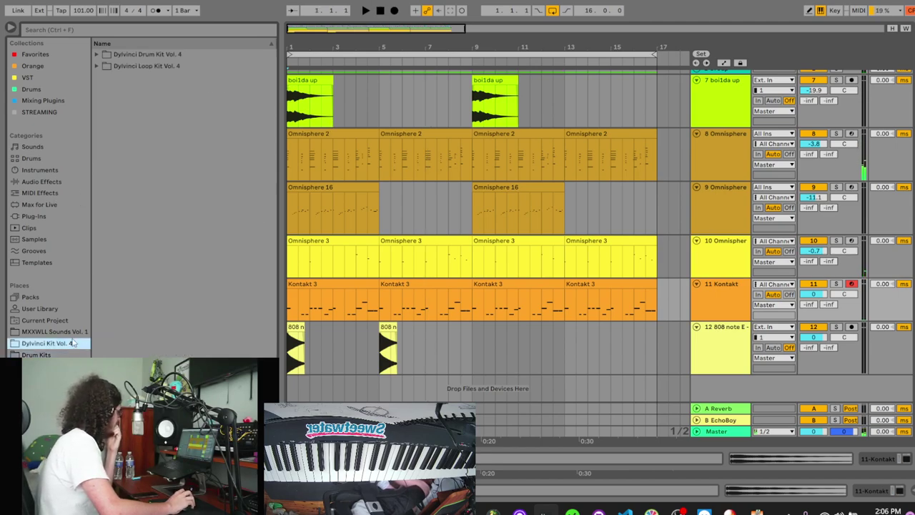
click(96, 54)
double_click(125, 66)
click(145, 80)
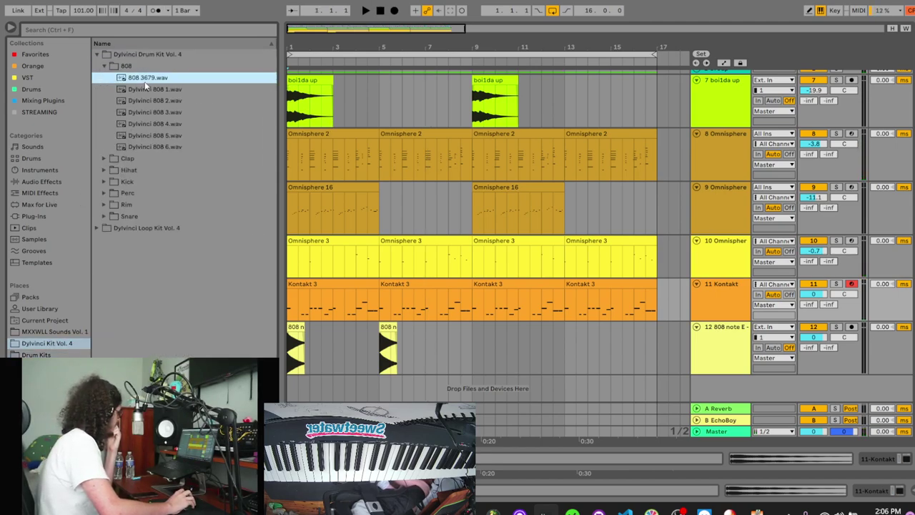
Step: Place 808 3679.wav at bar 1 of the 808 track and solo the track to hear it
drag(132, 83, 291, 361)
double_click(293, 358)
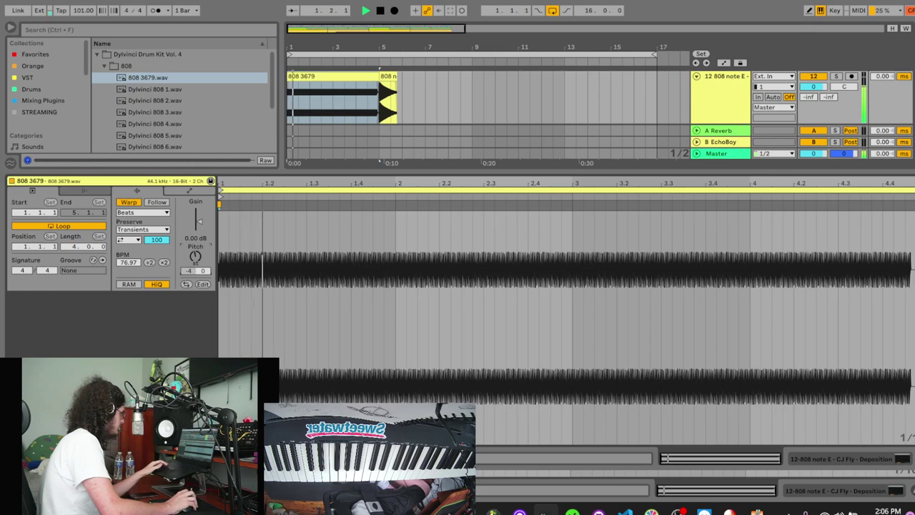
click(913, 490)
key(space)
click(836, 326)
key(space)
key(space)
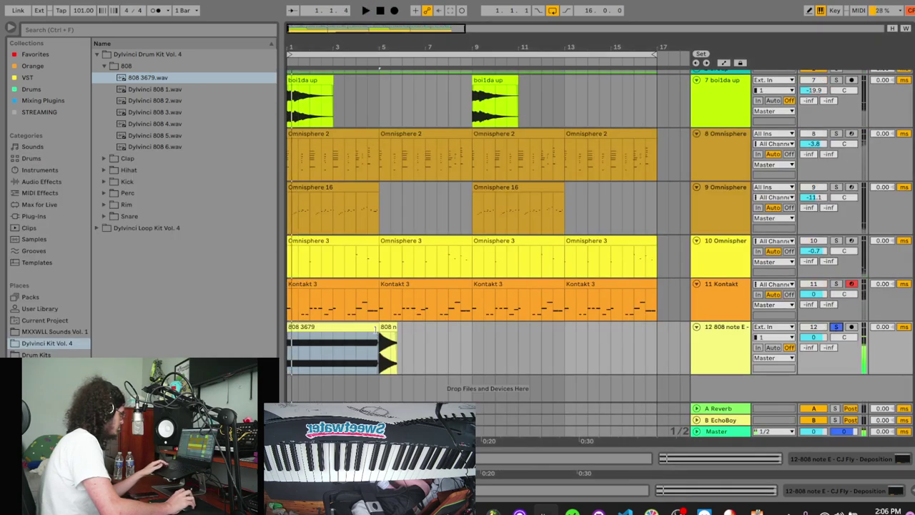
Step: Shorten the 808 3679 clip to one bar and turn off its warping
drag(375, 329, 307, 341)
click(728, 493)
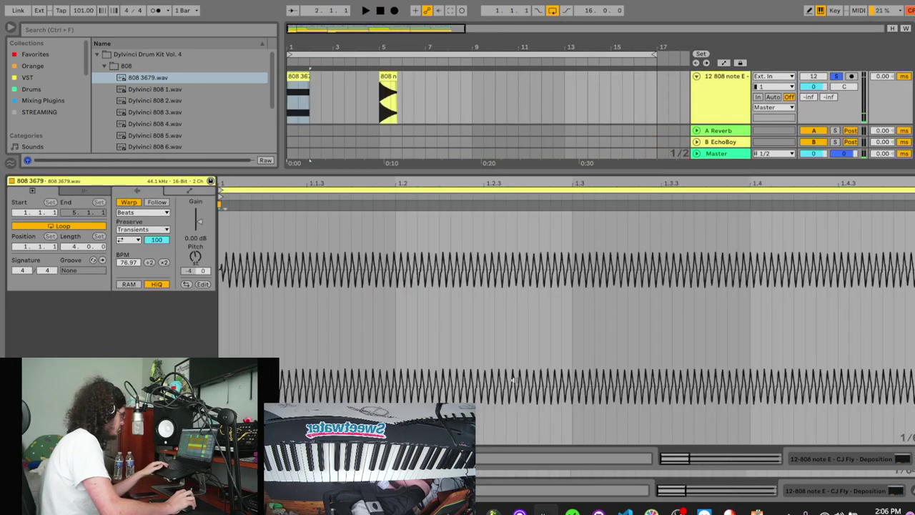
click(128, 202)
Step: Transpose the 808 3679 clip to +8 semitones and trim it to half a bar
key(space)
drag(195, 256, 195, 244)
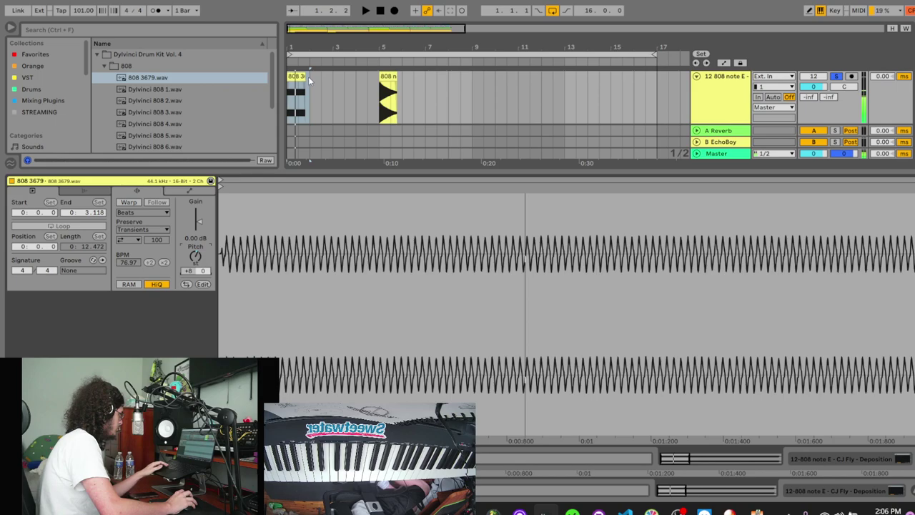
drag(308, 76, 298, 77)
key(space)
key(ctrl+alt+l)
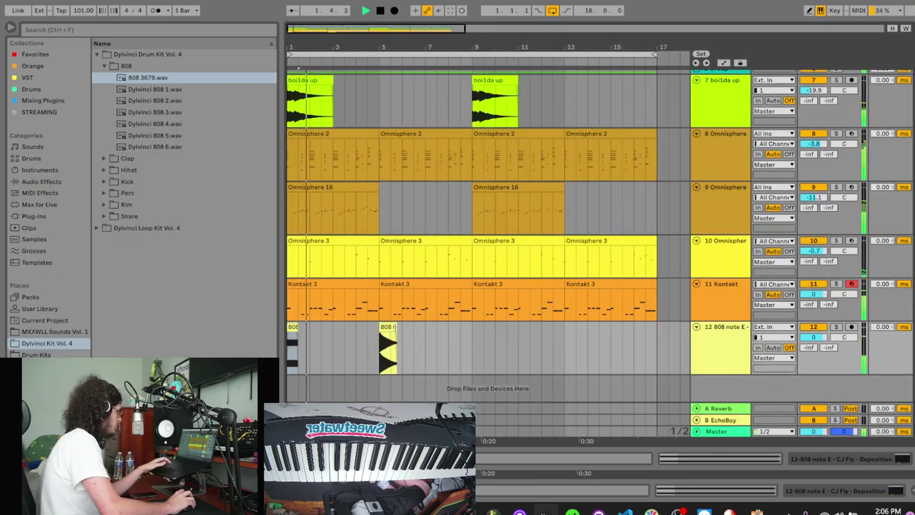
Step: Delete the old 808 clip at bar 5 and duplicate the 808 track's first four bars to bars 5, 9 and 13
click(389, 327)
key(Delete)
drag(375, 343, 287, 349)
key(ctrl+d)
key(ctrl+d)
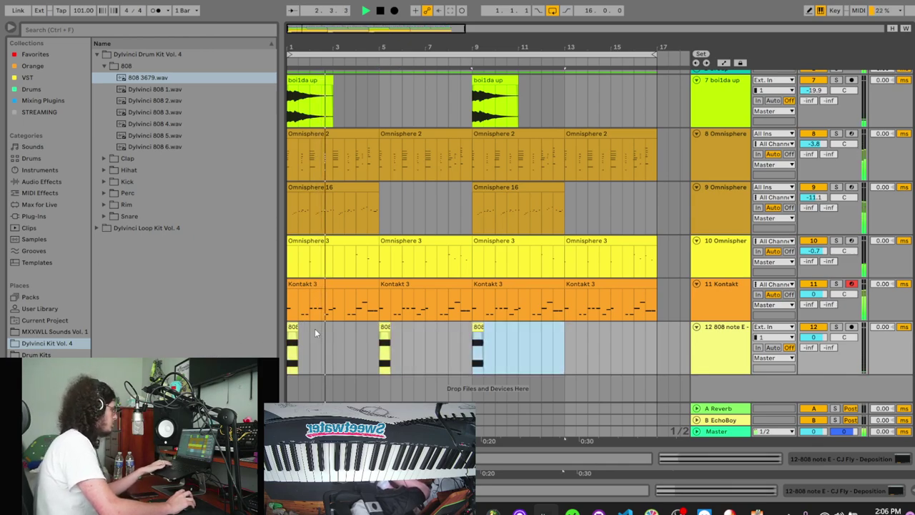
key(ctrl+d)
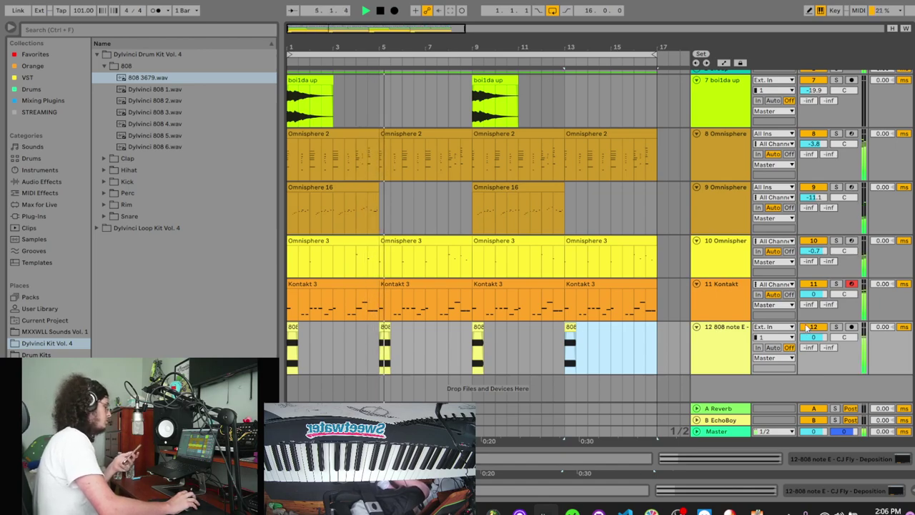
Step: Search the plug-ins for "maxx" and "vita" and look through the VST3 results
click(708, 302)
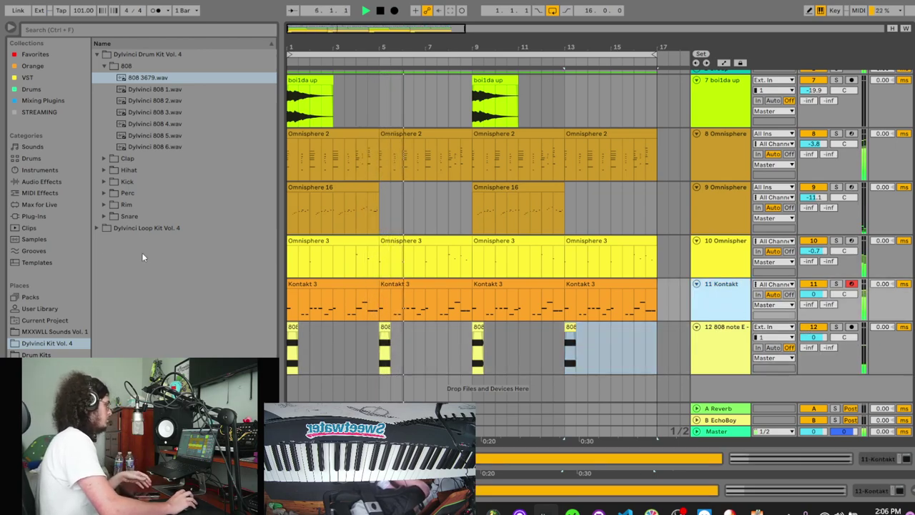
click(34, 216)
click(101, 29)
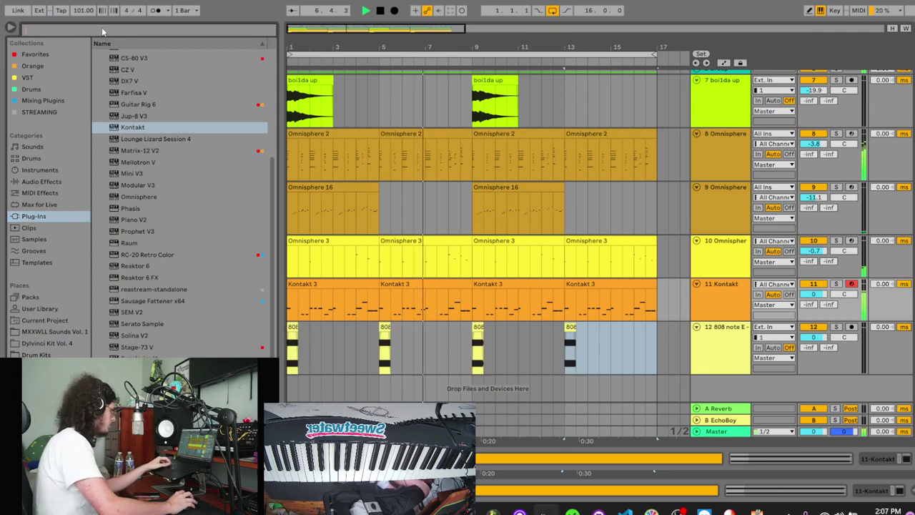
text(maxx)
drag(62, 30, 1, 15)
text(vita)
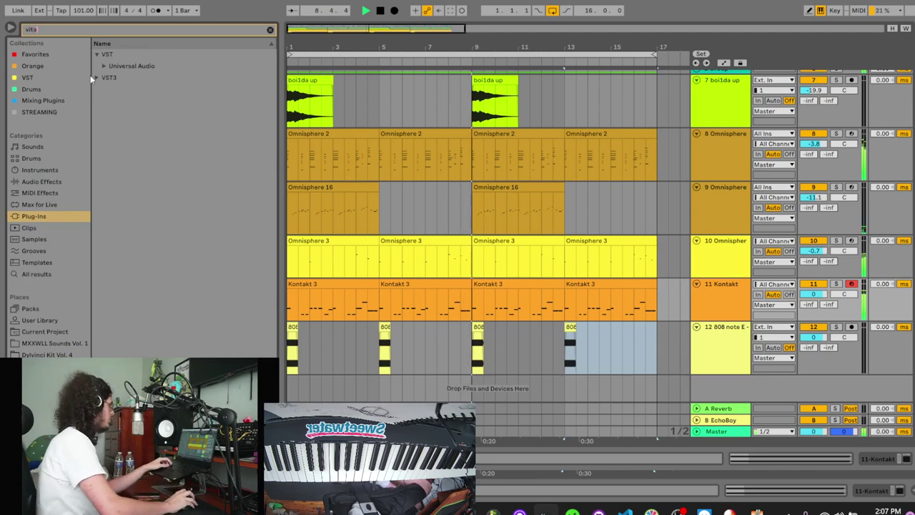
click(98, 76)
click(100, 77)
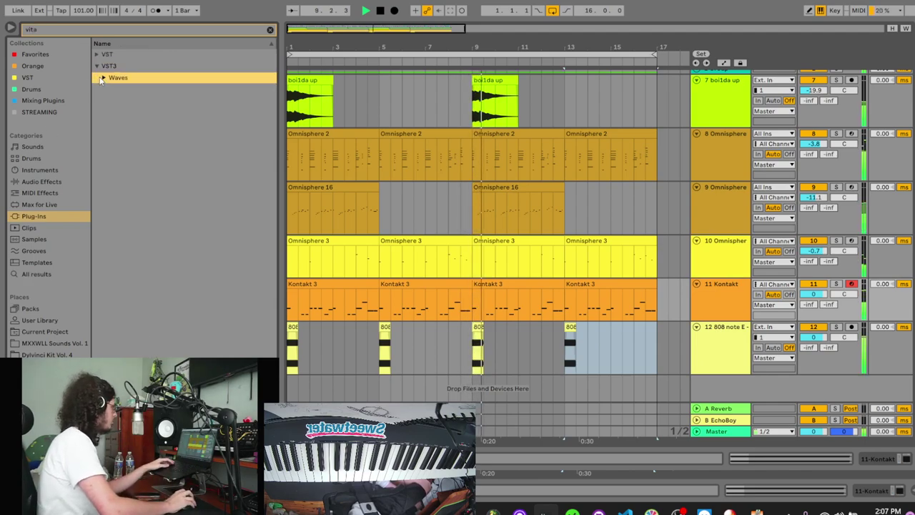
click(705, 316)
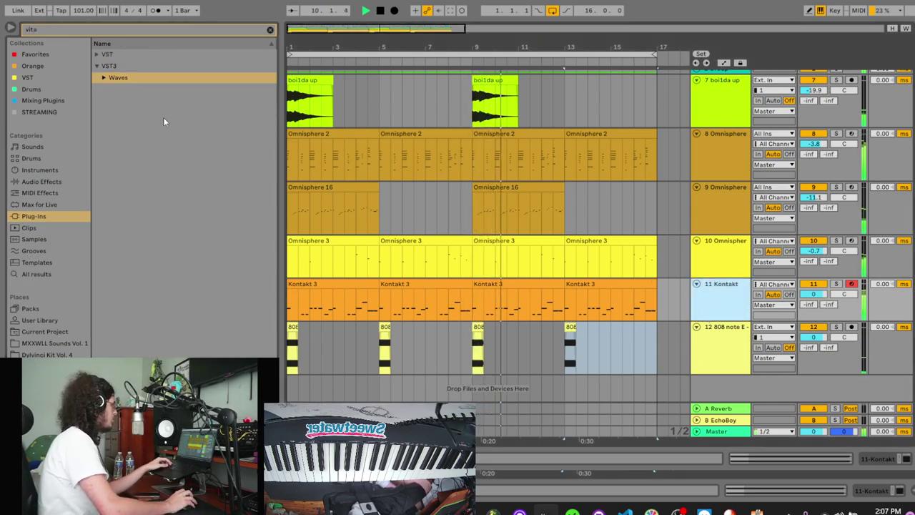
Step: Copy the 808 3679 clip at bar 1 and paste it at about beat 3.5 of the same bar
key(space)
drag(315, 48, 315, 107)
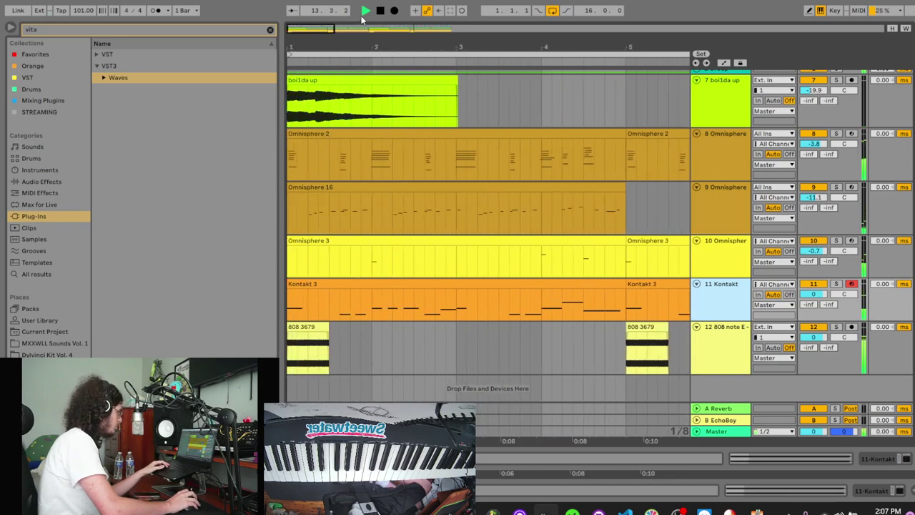
key(space)
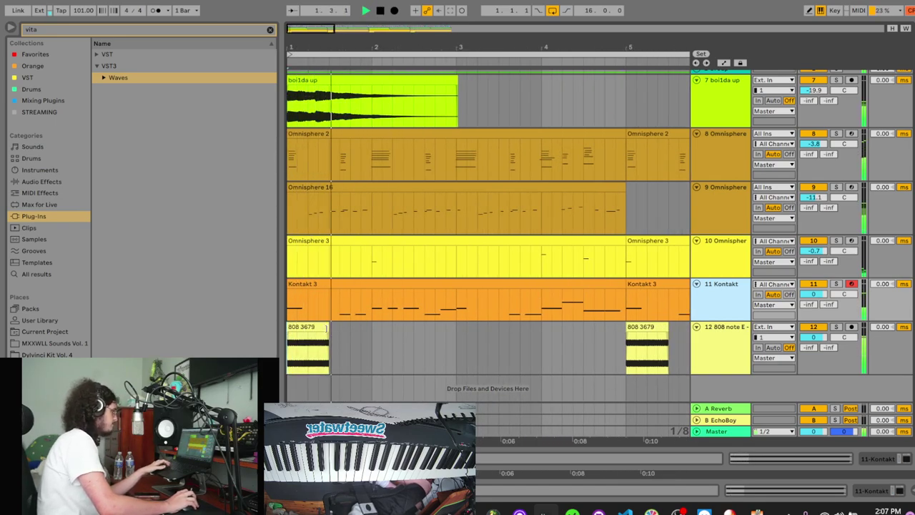
click(319, 328)
key(ctrl+c)
click(341, 331)
key(ctrl+v)
Step: Transpose the pasted 808 3679 clip to +3 semitones and trim its end to the start of bar 2
click(709, 457)
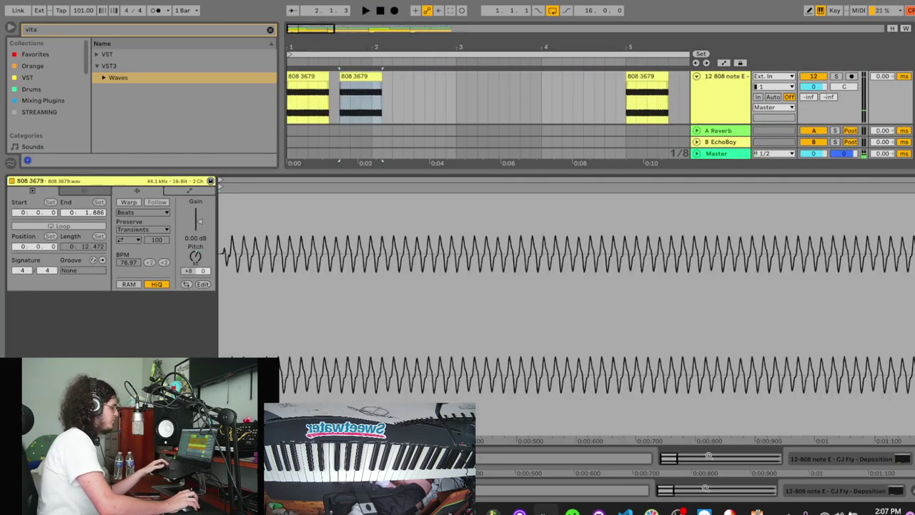
drag(198, 262, 199, 285)
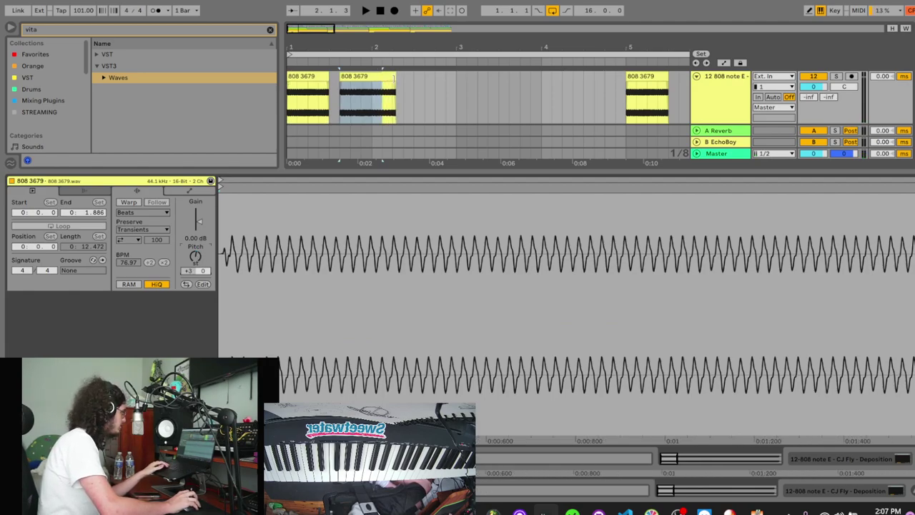
drag(393, 77, 372, 77)
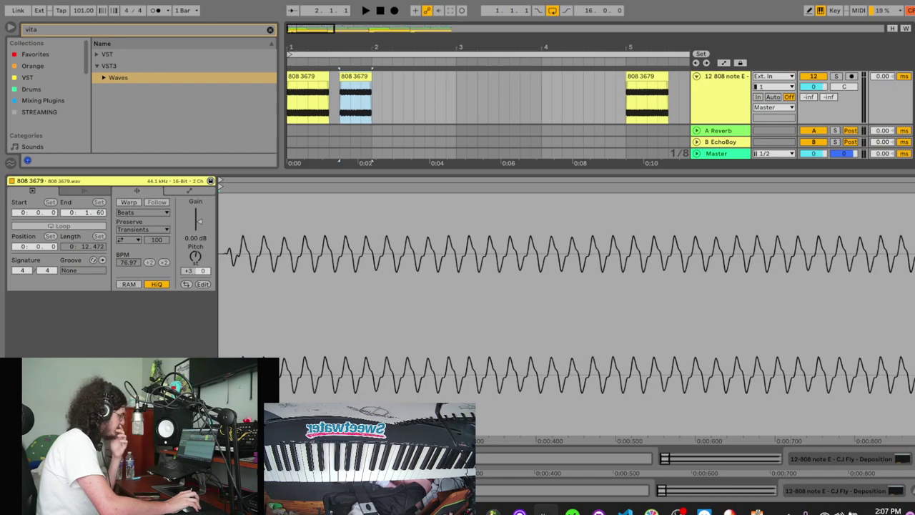
key(ctrl+alt+l)
Step: Deactivate the first bar of the Kontakt part and play the arrangement from bar 1
drag(341, 313, 234, 307)
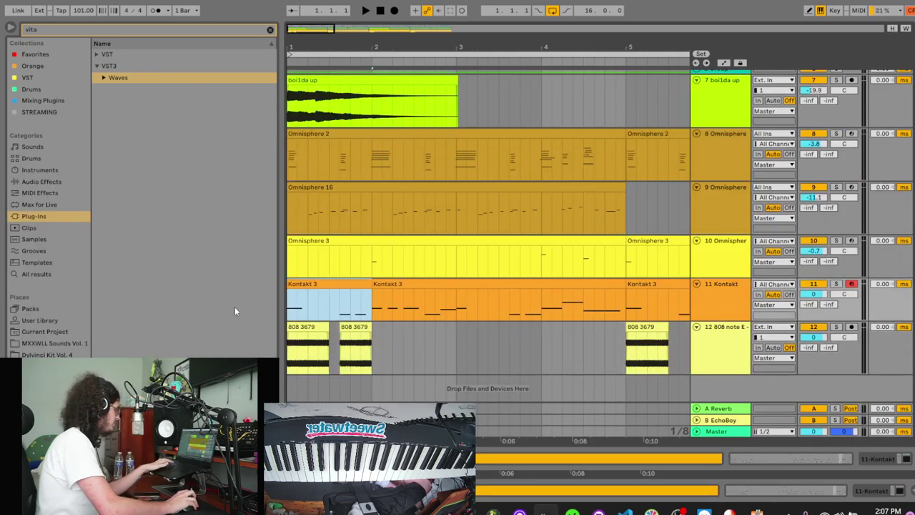
key(0)
click(366, 10)
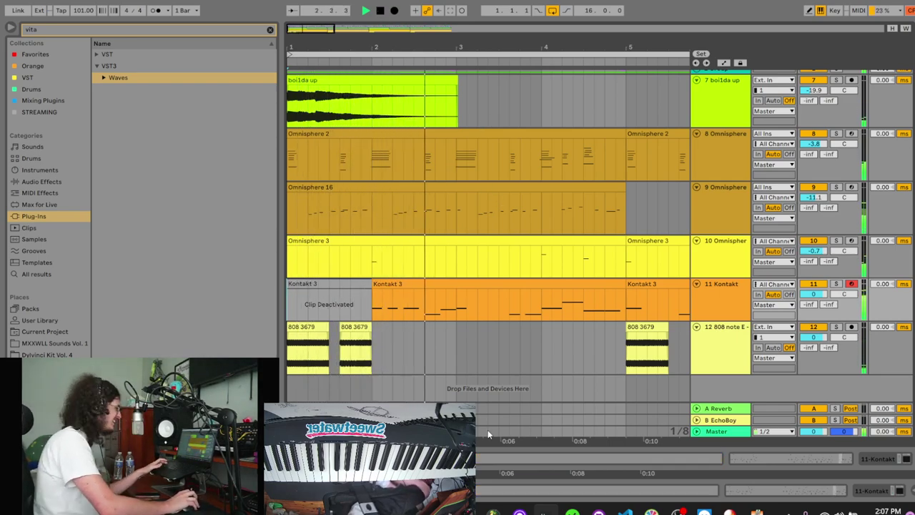
Step: Delete the 808 clips from bar 5 onward and duplicate the 808 track's first four bars to bar 5
scroll(431, 343, down, 6)
drag(409, 346, 644, 327)
key(Delete)
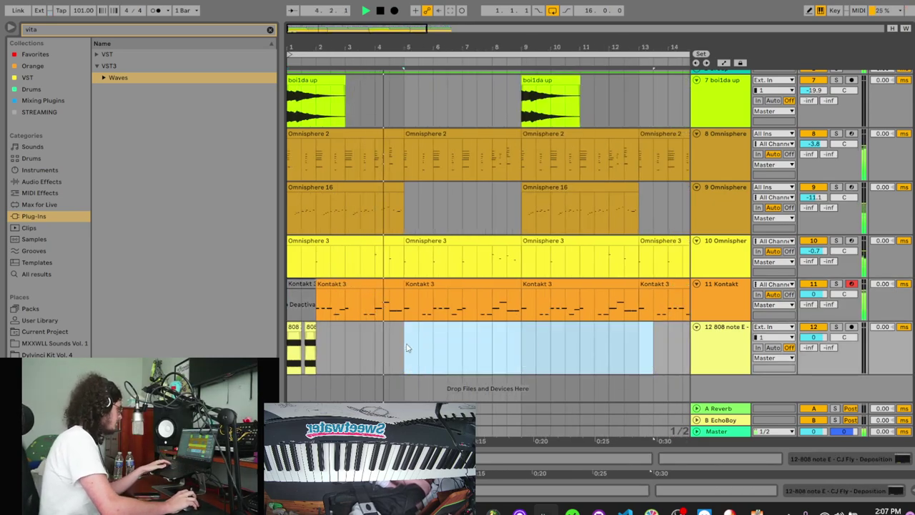
drag(404, 348, 289, 351)
key(ctrl+d)
Step: Clear bar 5 of the Kontakt part and duplicate the first eight bars of the Kontakt and 808 tracks to bar 9
click(390, 347)
drag(406, 314, 433, 313)
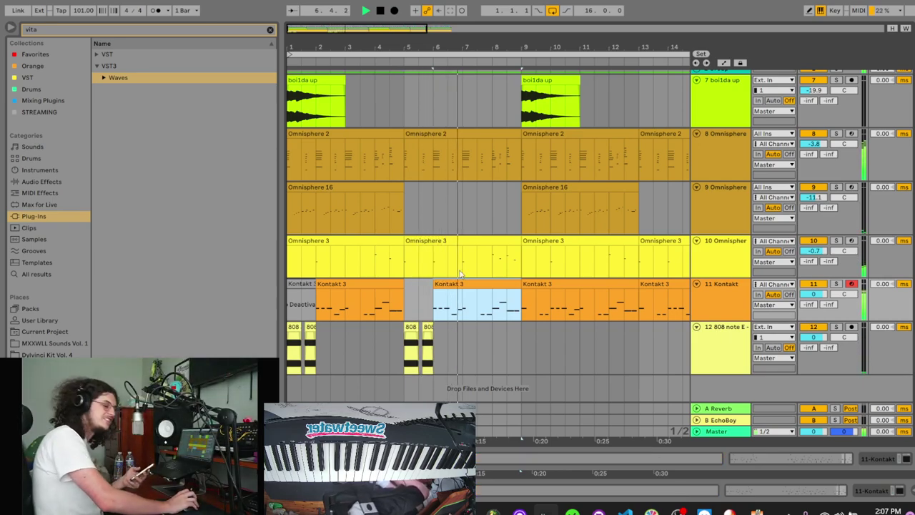
scroll(576, 350, down, 3)
drag(580, 356, 277, 311)
key(Delete)
key(ctrl+d)
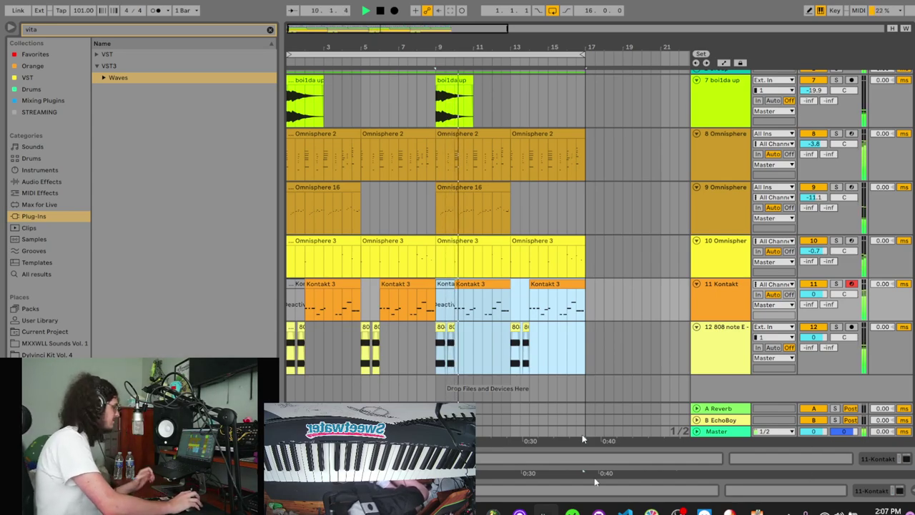
Step: Try the two bar 1 808 clips copied to bar 3 with the Kontakt part deactivated in that bar
click(341, 368)
click(292, 326)
key(space)
key(space)
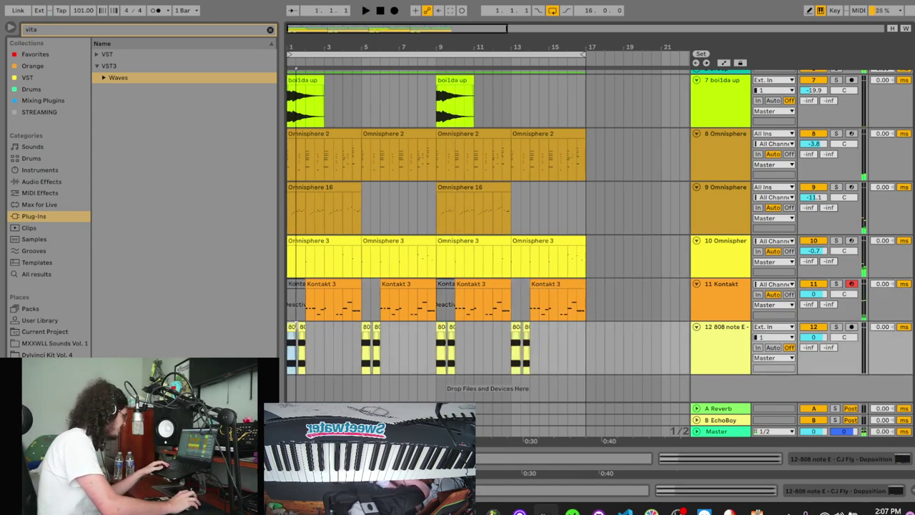
drag(320, 61, 303, 143)
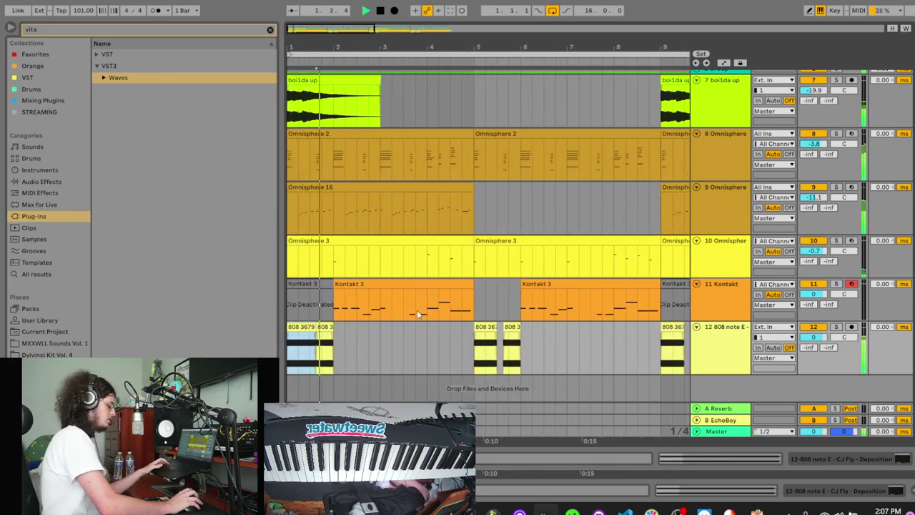
shift+click(338, 364)
key(space)
click(380, 345)
key(ctrl+v)
drag(386, 315, 426, 304)
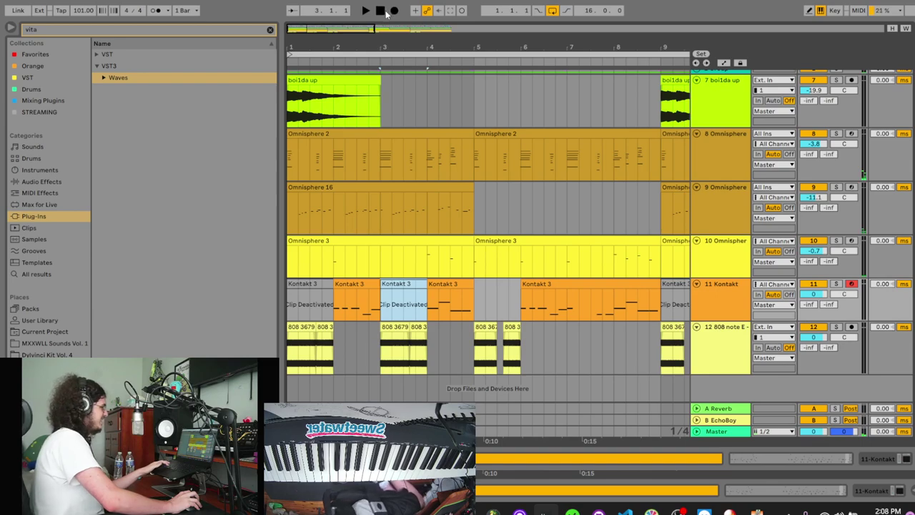
key(space)
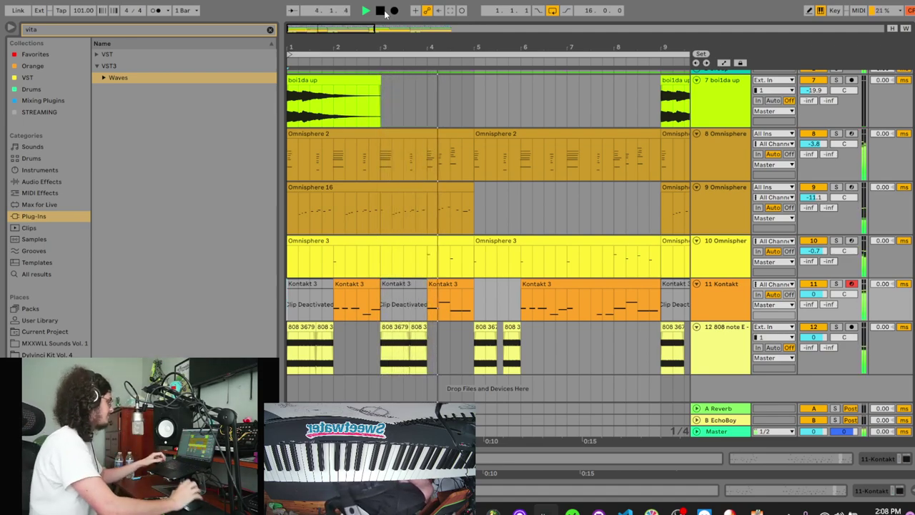
Step: Remove the 808 clips from bar 3 and reactivate the Kontakt clip there
key(Delete)
key(space)
click(388, 285)
key(0)
Step: Clear the Kontakt and 808 tracks from bar 5 onward and duplicate their first four bars to bars 5, 9 and 13
drag(450, 48, 450, 14)
drag(582, 359, 292, 307)
key(Delete)
key(ctrl+d)
key(ctrl+d)
key(ctrl+d)
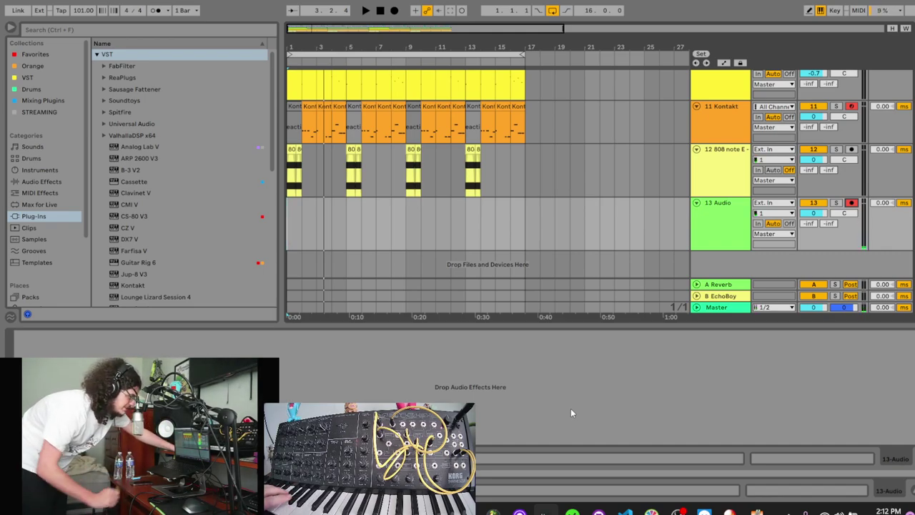
Step: Disarm the Kontakt track and select the 13 Audio track
click(850, 106)
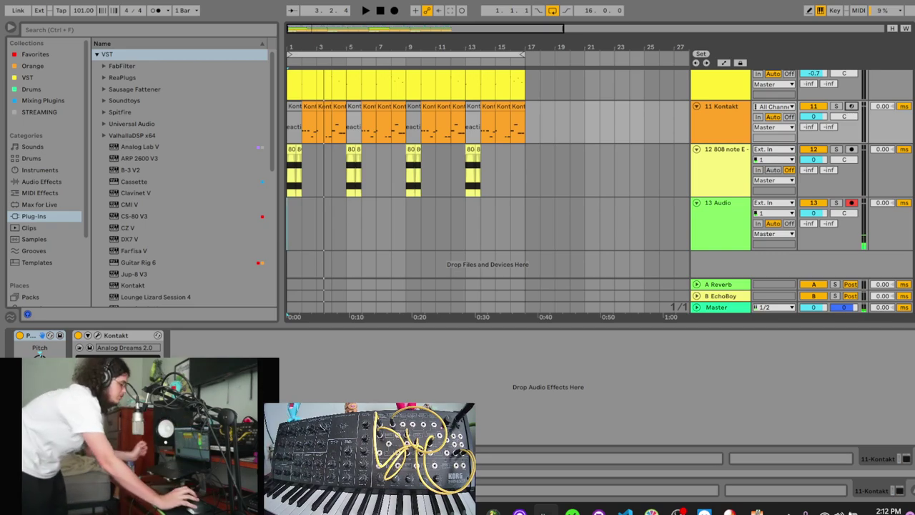
click(721, 123)
click(721, 226)
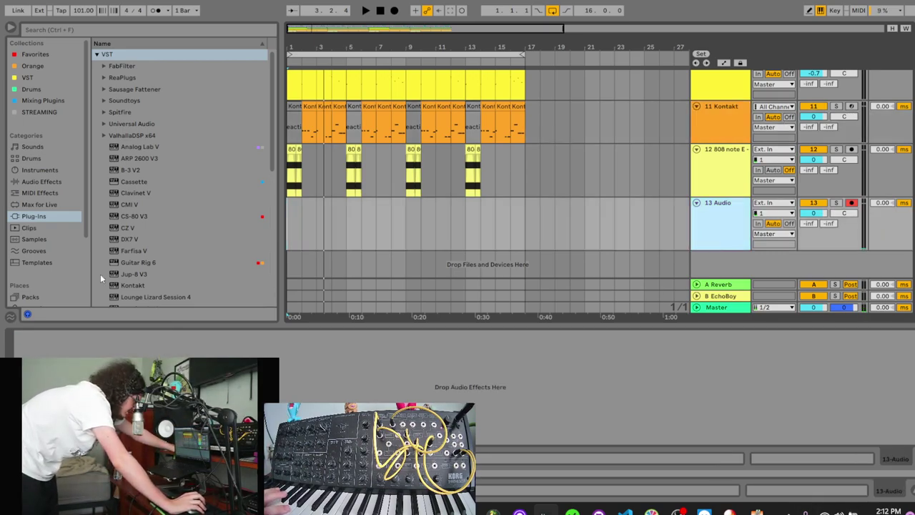
Step: Load ValhallaVintageVerb_x64 from the ValhallaDSP folder onto the 13 Audio track and open the Audio Effects category
click(73, 217)
scroll(73, 217, down, 2)
scroll(61, 171, up, 2)
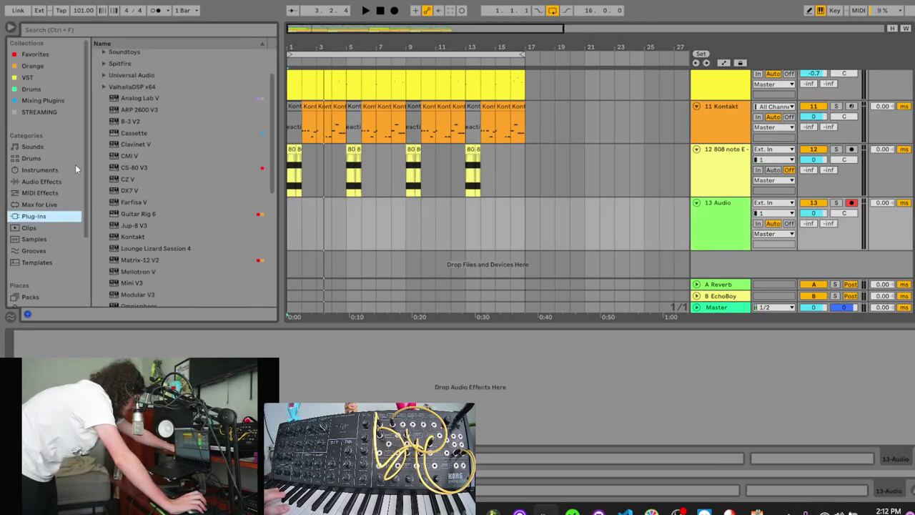
click(104, 135)
double_click(165, 226)
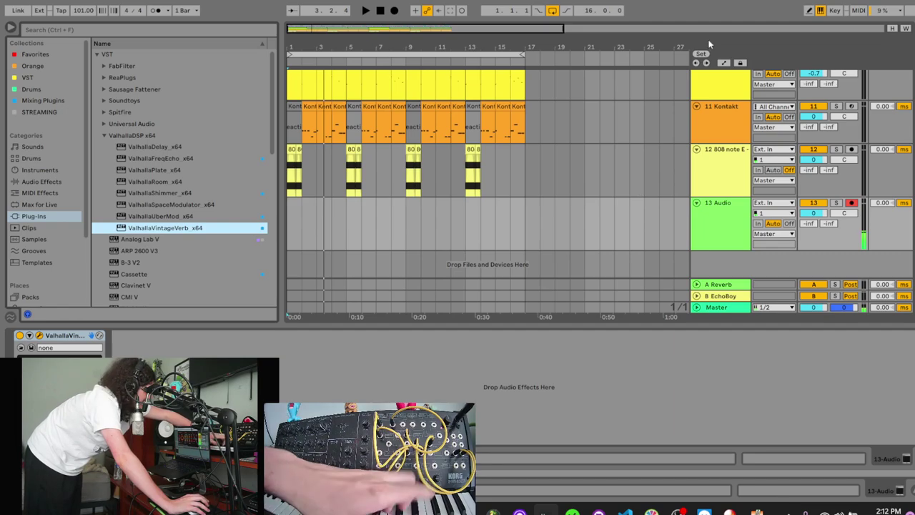
click(41, 181)
scroll(166, 151, down, 3)
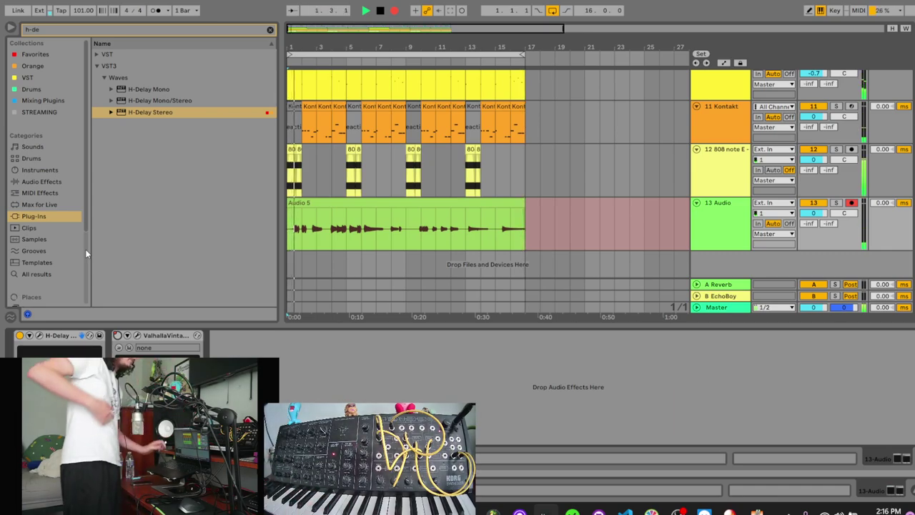
Step: Stop the recording and disarm the 13 Audio track
key(space)
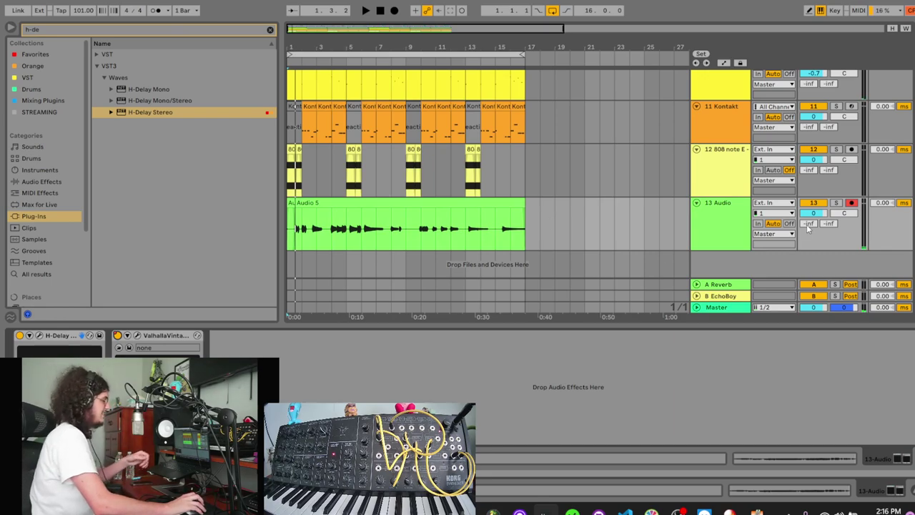
click(851, 204)
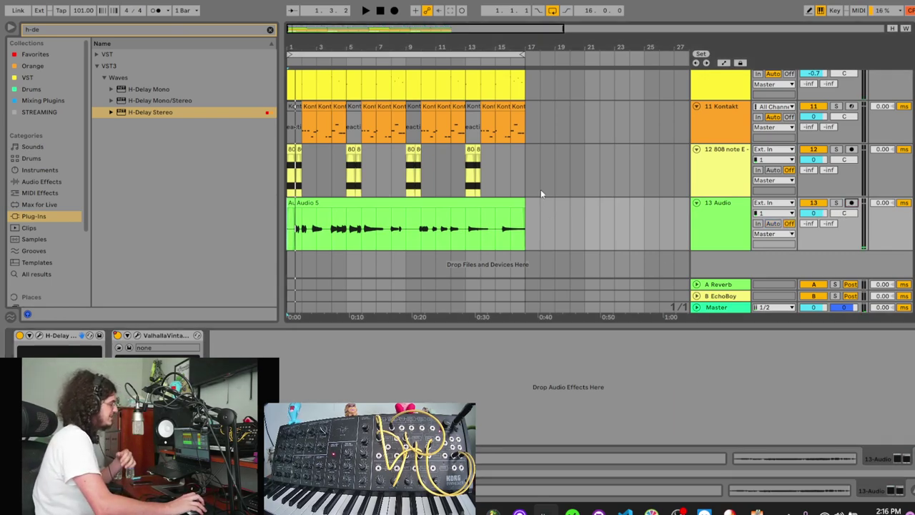
Step: Reduce the Audio 5 recording to its last four bars, placed at bars 5 and 13, and delete the rest
mouse_move(298, 204)
mouse_down()
mouse_move(467, 204)
mouse_move(344, 218)
mouse_move(359, 218)
mouse_move(234, 207)
mouse_up()
click(469, 227)
key(ctrl+v)
scroll(457, 219, up, 2)
scroll(443, 214, down, 3)
key(Delete)
Step: Play the arrangement from bar 4 and select the 13 Audio track to show its effects
click(331, 209)
key(space)
click(718, 205)
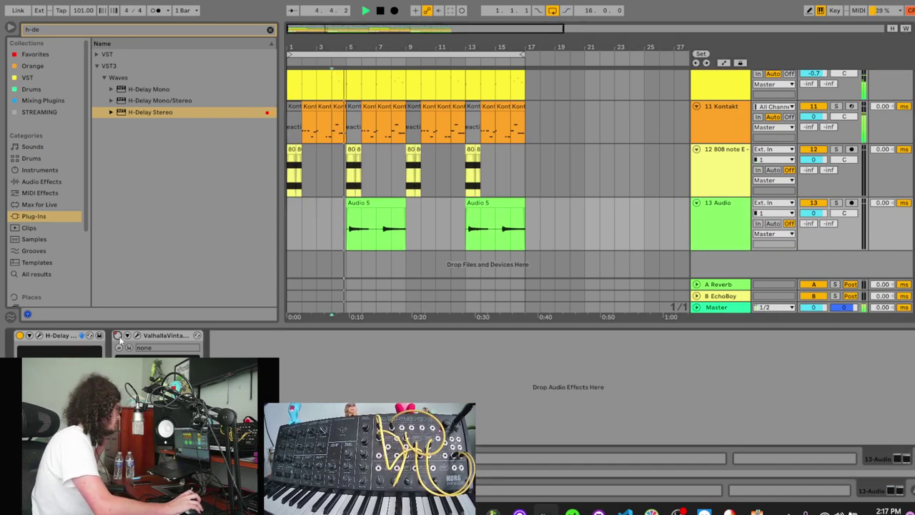
Step: Clear the on/off automation of ValhallaVintageVerb on 13 Audio, switch the effect on, and hide the automation lanes
key(a)
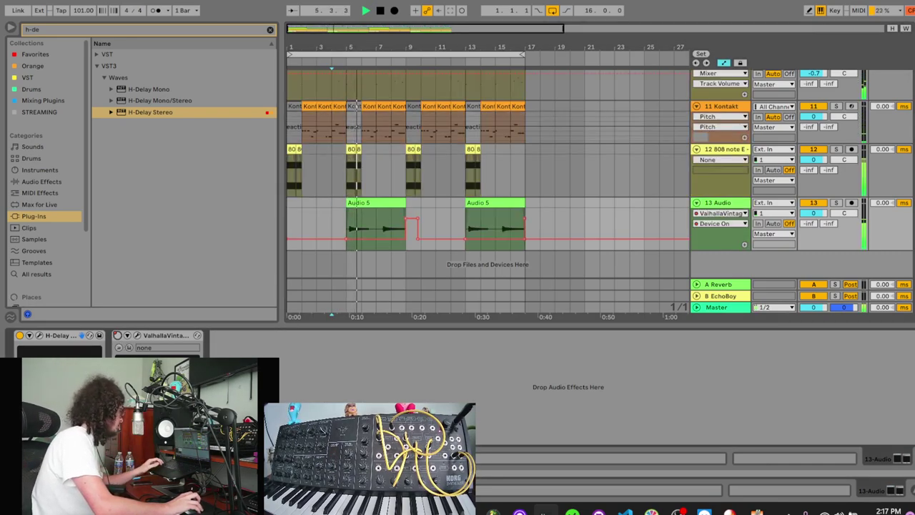
click(117, 336)
key(space)
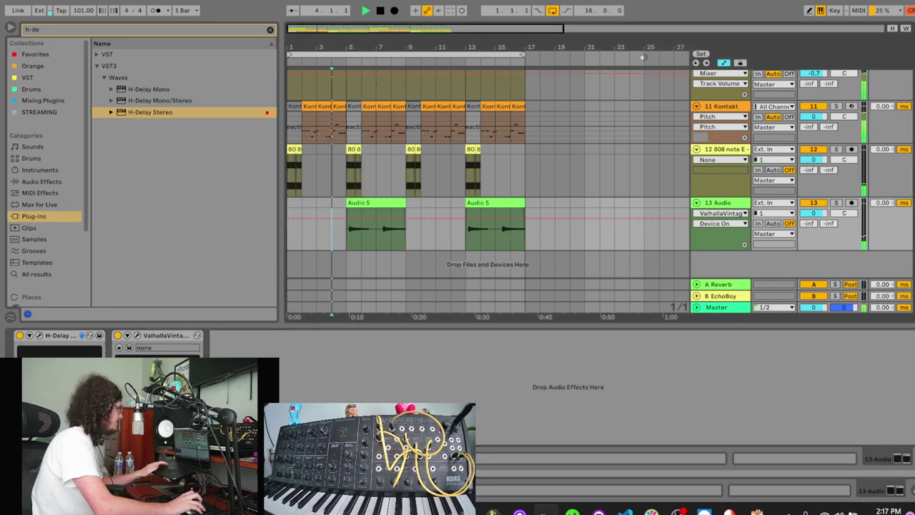
key(a)
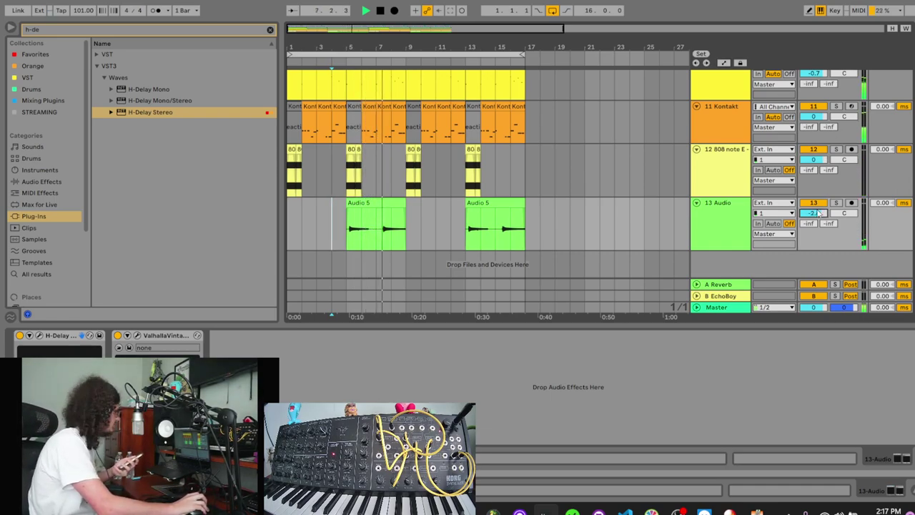
Step: Add another ValhallaVintageVerb_x64 and a ValhallaUberMod_x64 from the Mixing Plugins collection to the 13 Audio track
click(271, 30)
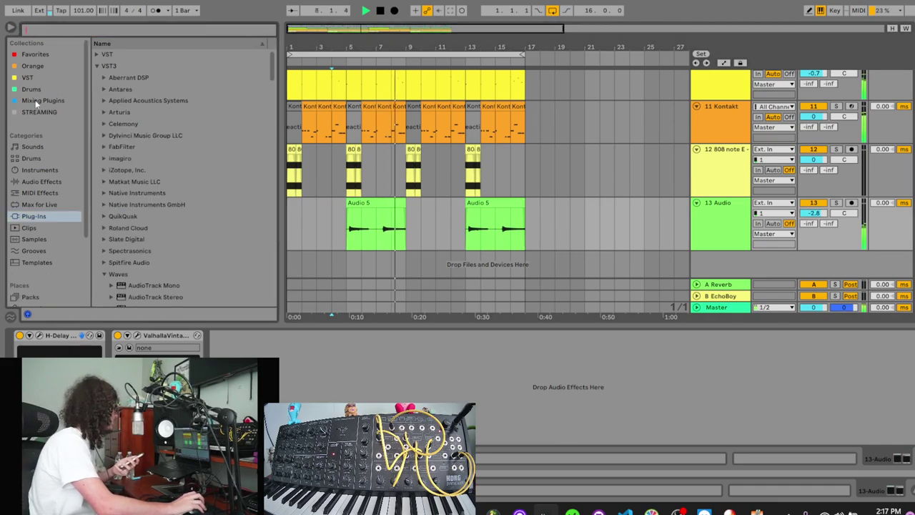
click(33, 98)
double_click(147, 299)
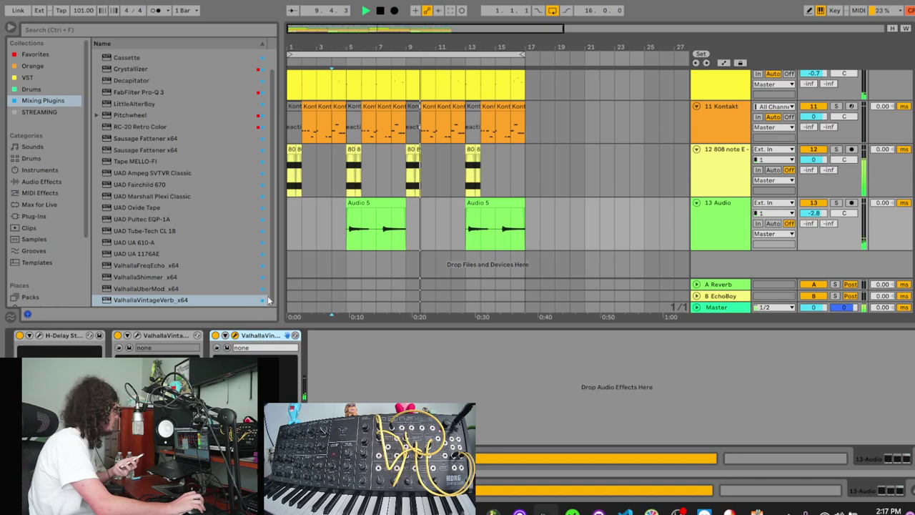
double_click(164, 288)
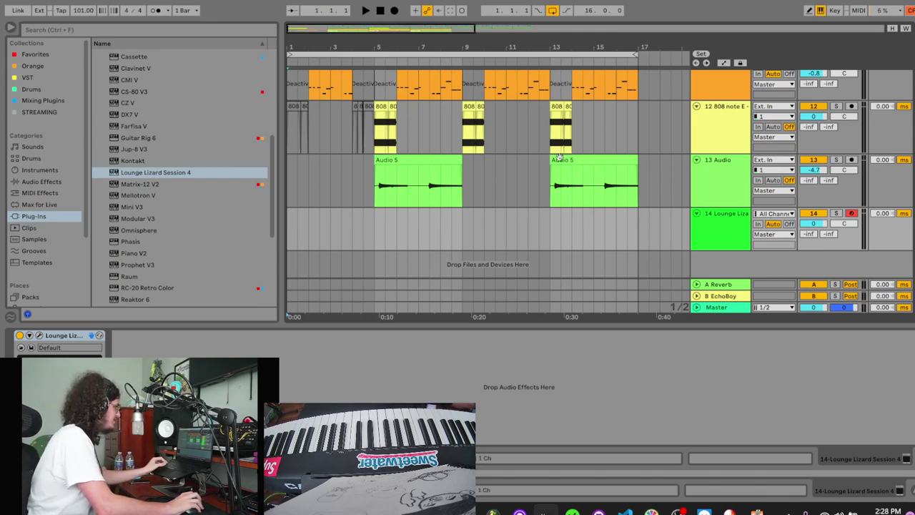
Step: Play the arrangement from bar 1 and open the plug-in window of Lounge Lizard Session 4 on track 14
scroll(564, 159, up, 10)
scroll(356, 114, down, 10)
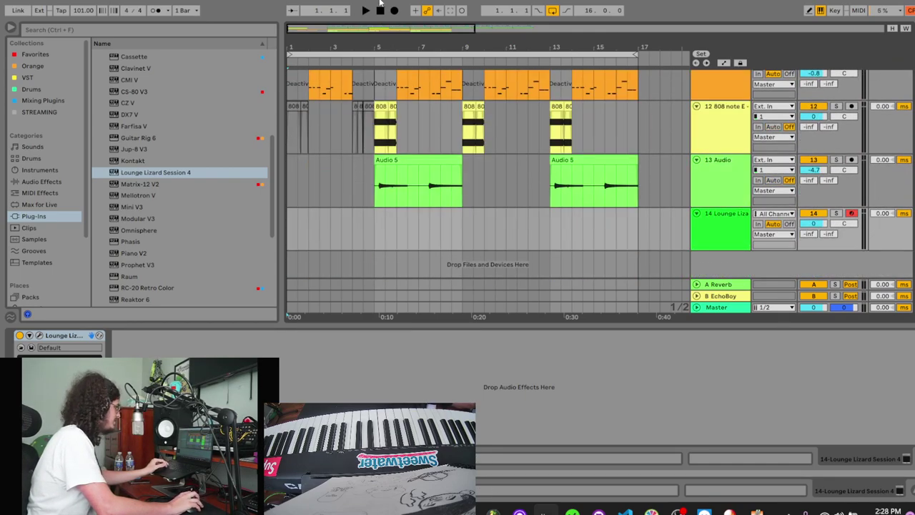
key(space)
scroll(345, 122, up, 6)
scroll(334, 133, down, 5)
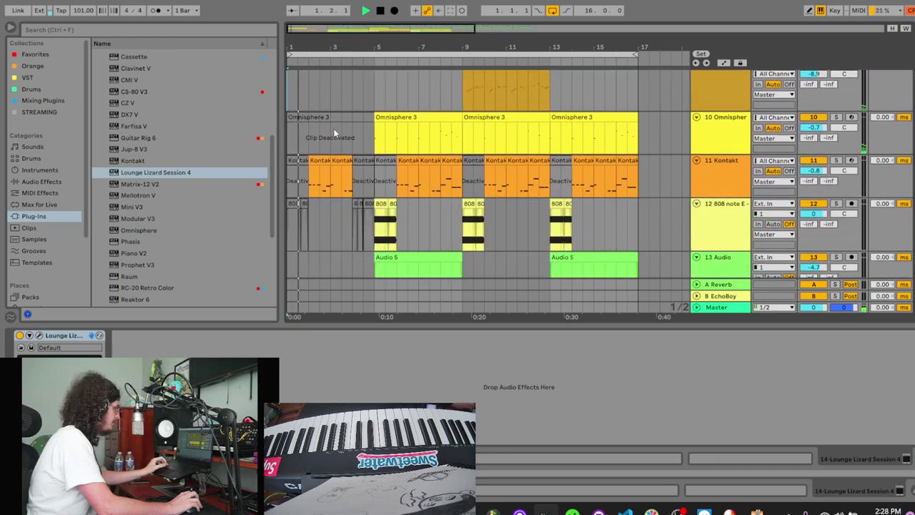
scroll(334, 128, down, 2)
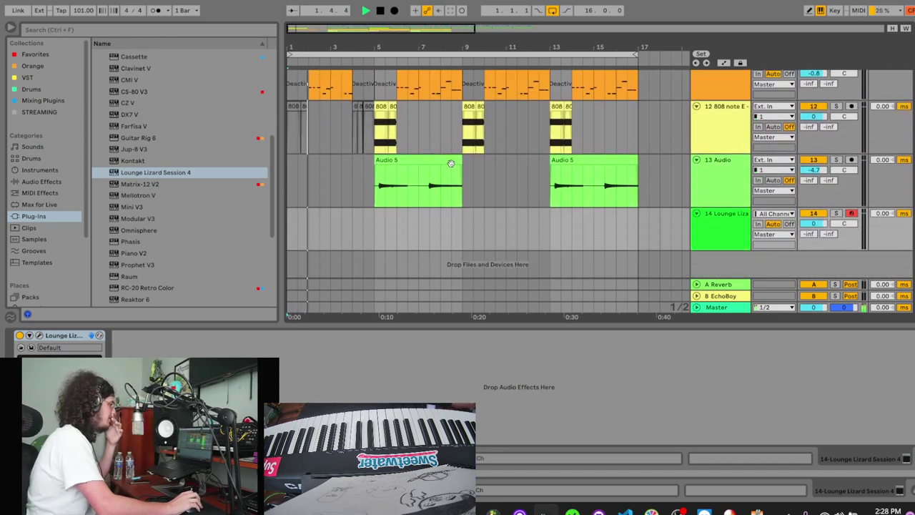
click(40, 335)
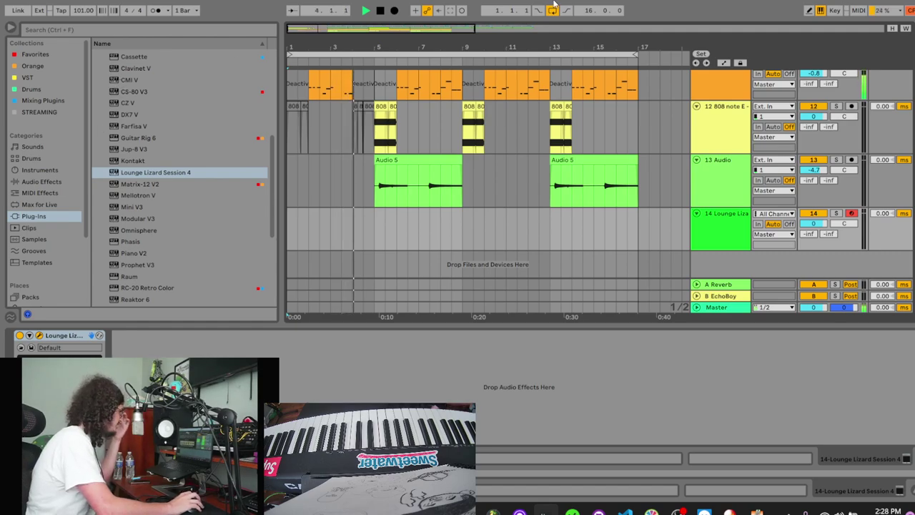
Step: Add RC-20 Retro Color after Lounge Lizard Session 4 on track 14
scroll(146, 184, down, 5)
scroll(146, 179, down, 1)
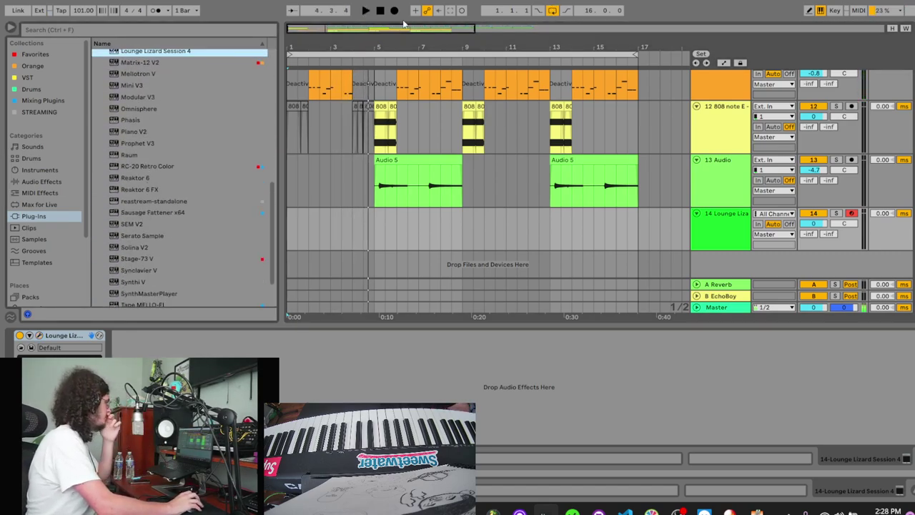
click(191, 165)
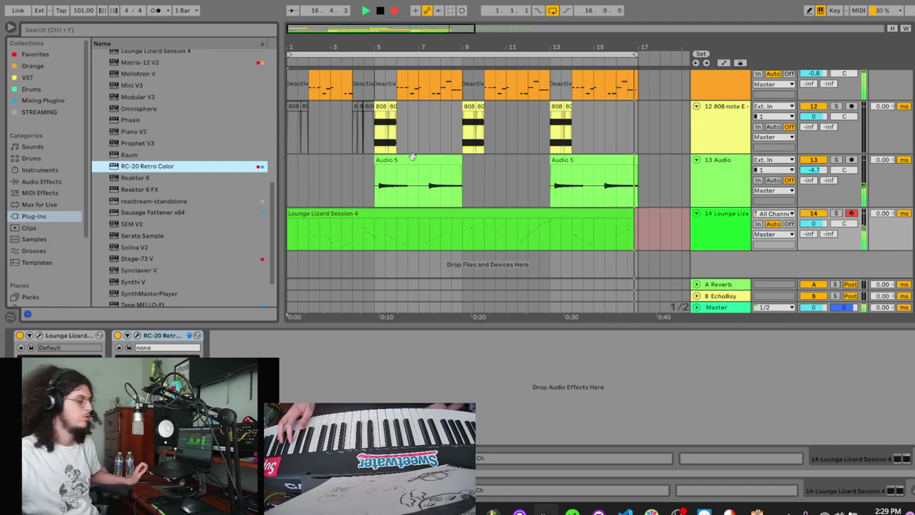
Step: Record new Lounge Lizard takes from bar 1 over the earlier ones on track 14, stopping the last one in bar 6
key(space)
key(space)
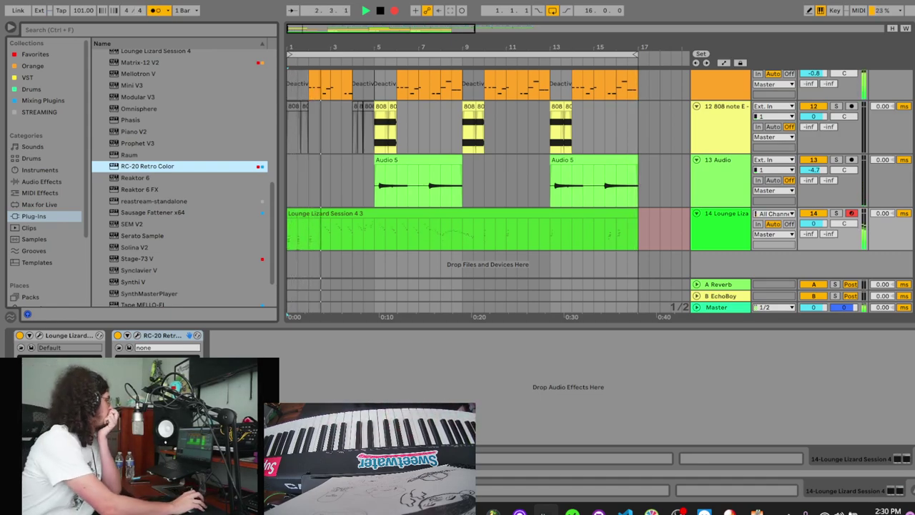
click(380, 10)
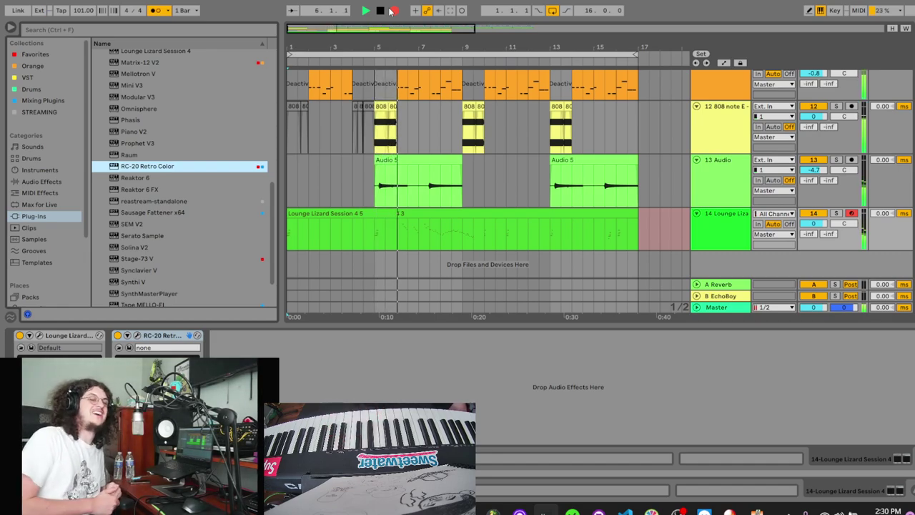
key(space)
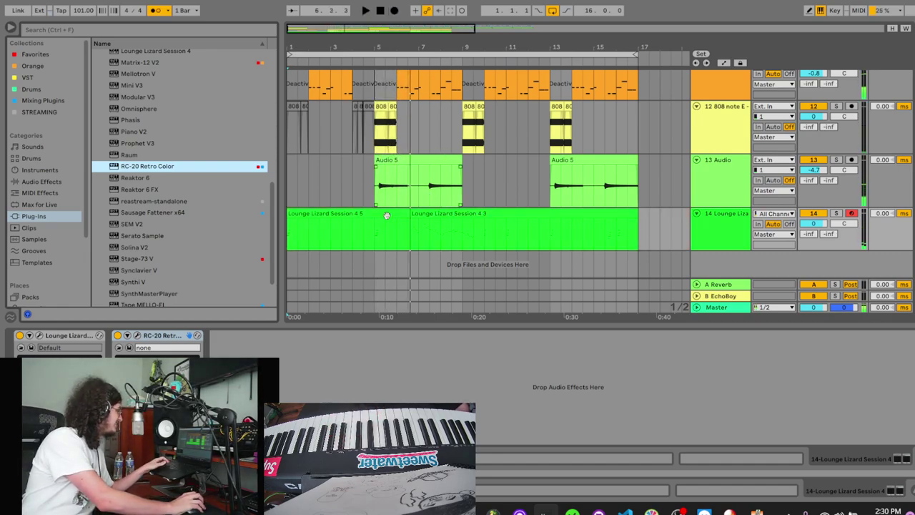
Step: Extend the newest Lounge Lizard clip to bar 9, duplicate it across bars 9 to 17, and restart playback from bar 1
drag(407, 216, 461, 221)
key(ctrl+d)
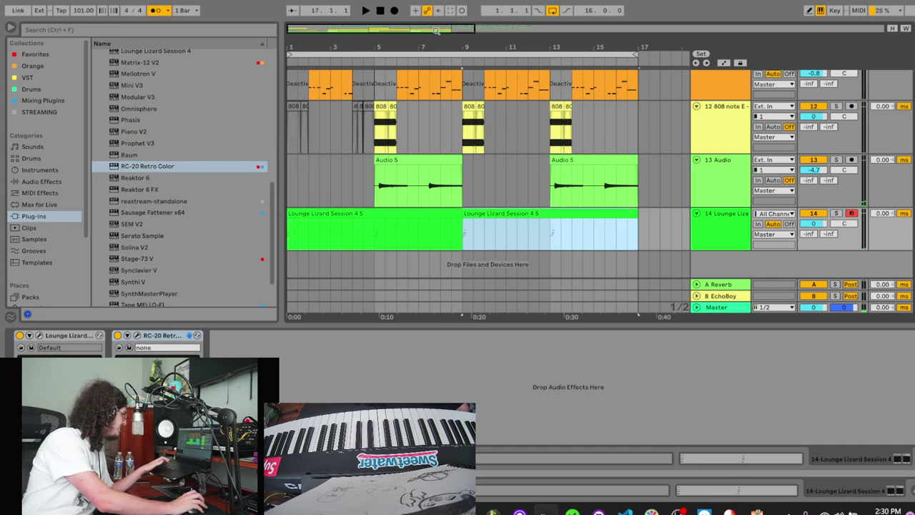
click(381, 12)
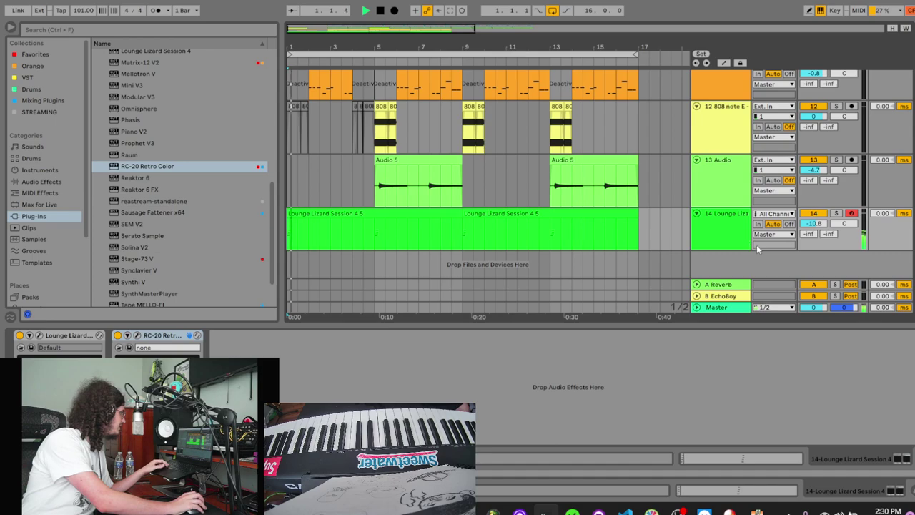
Step: Lengthen all chord notes in the first Lounge Lizard clip to about two and a half bars and restart playback
click(444, 214)
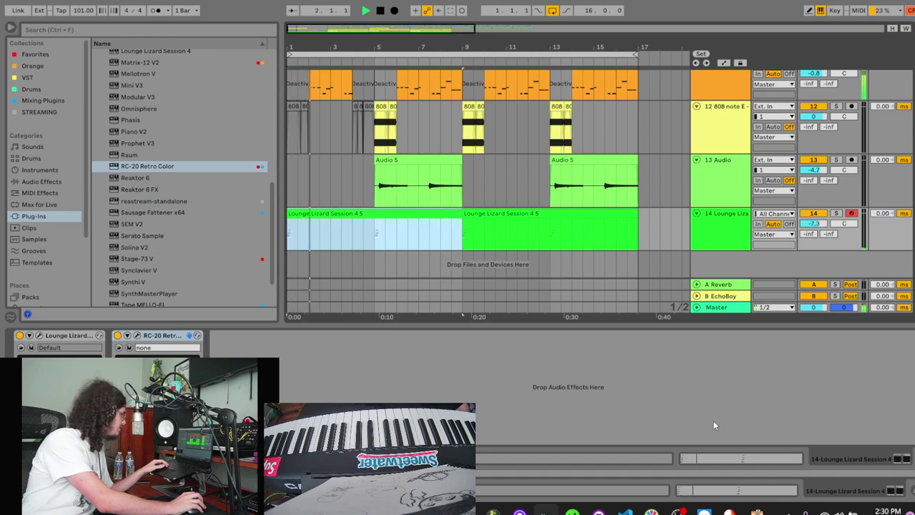
click(758, 456)
drag(671, 416, 132, 67)
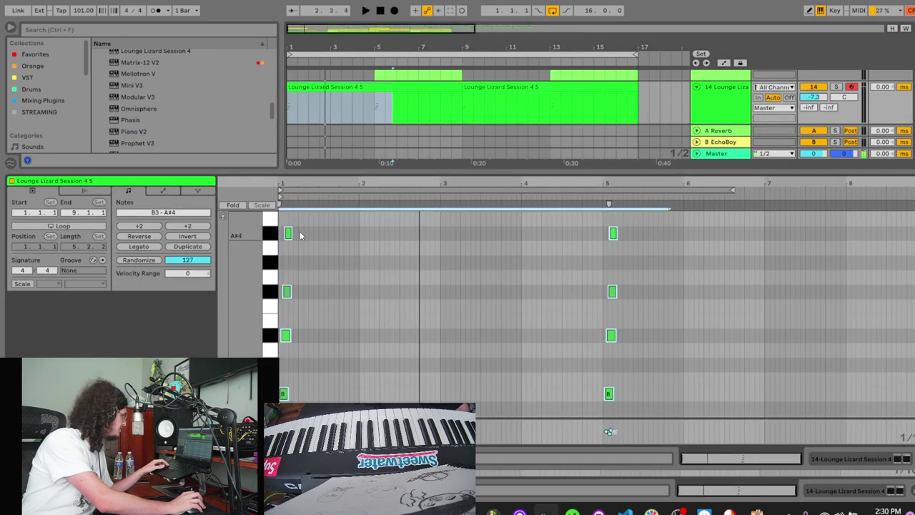
drag(292, 231, 490, 258)
key(space)
Step: Duplicate the edited Lounge Lizard clip over the second one at bar 9 and close the note editor
click(414, 87)
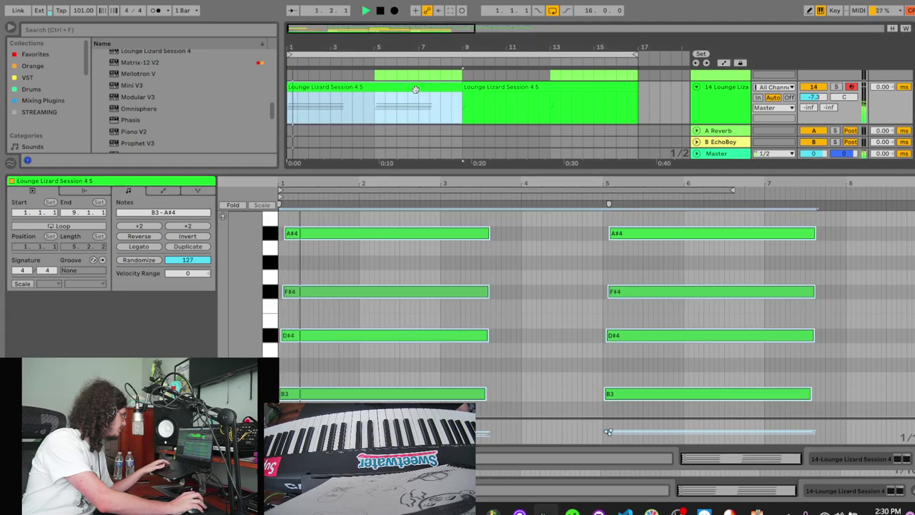
key(ctrl+d)
click(736, 459)
Step: Play the arrangement from bar 1 and review how the Lounge Lizard chords sit with the other tracks
scroll(637, 248, up, 2)
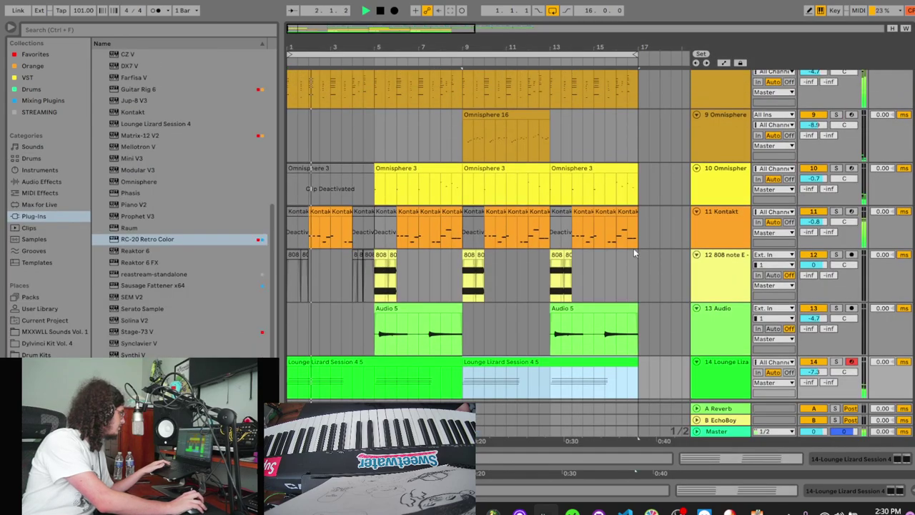
scroll(602, 238, down, 2)
scroll(599, 236, up, 1)
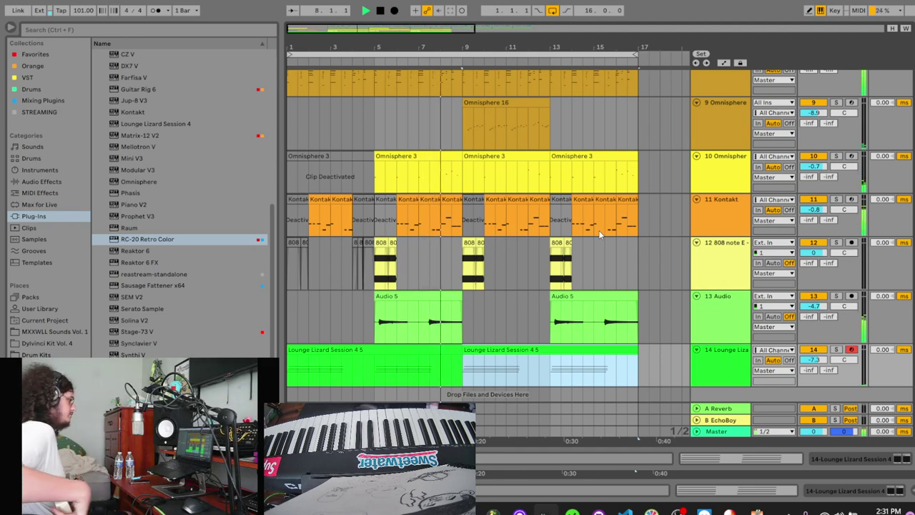
click(379, 11)
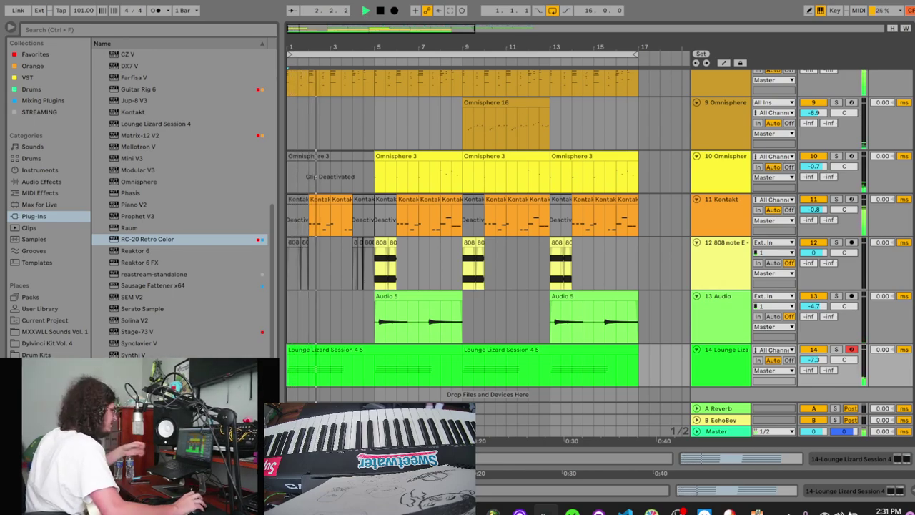
drag(449, 47, 410, 43)
scroll(388, 122, down, 1)
drag(323, 41, 373, 41)
key(space)
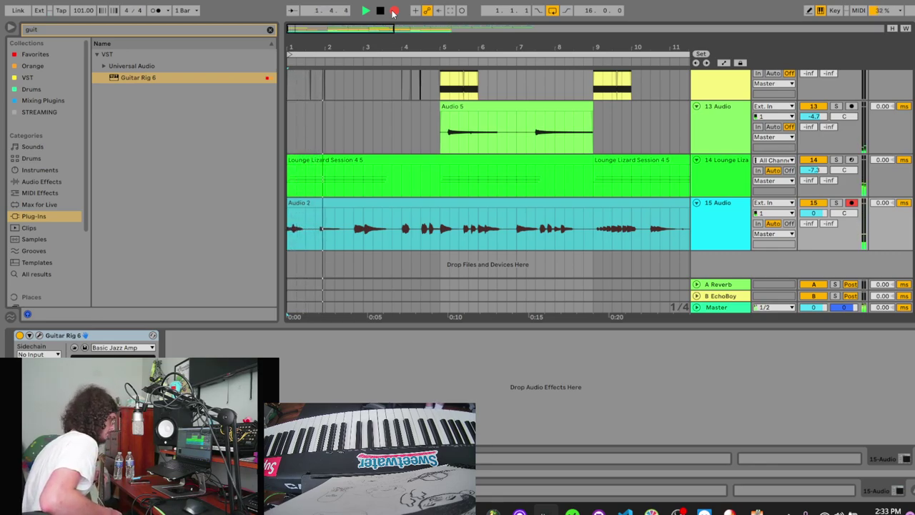
Step: Stop the recording, extend the earlier Audio take back to bar 1 over the new one, and disarm 15 Audio
click(392, 13)
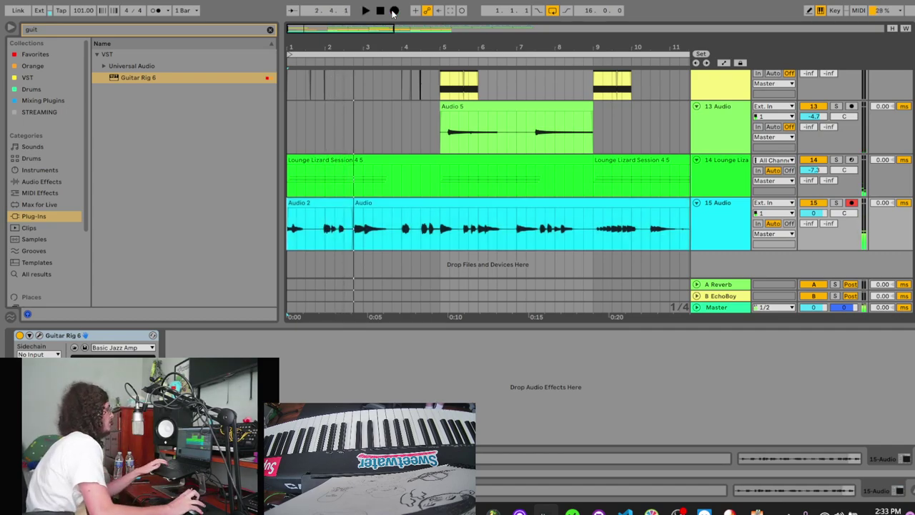
drag(356, 202, 287, 203)
key(space)
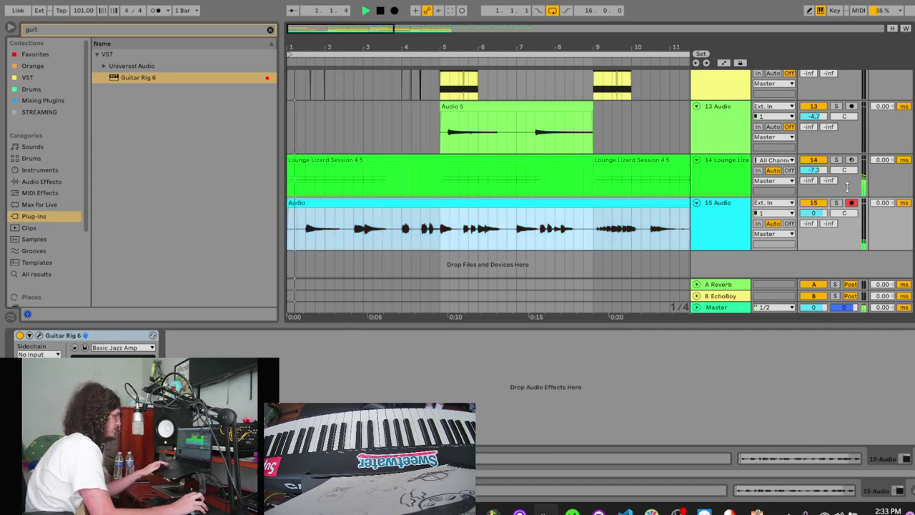
click(851, 203)
key(space)
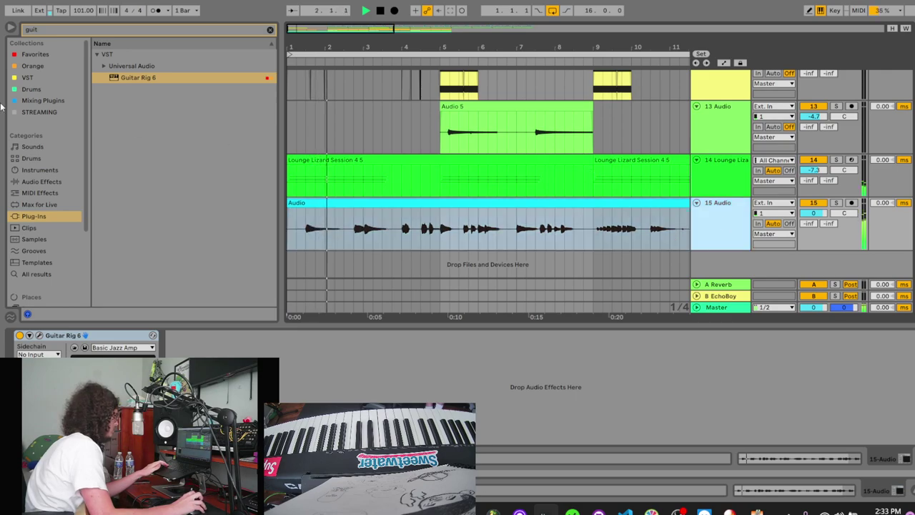
Step: Add ValhallaVintageVerb_x64 from the Mixing Plugins collection after Guitar Rig 6 on the 15 Audio track
click(43, 100)
click(269, 30)
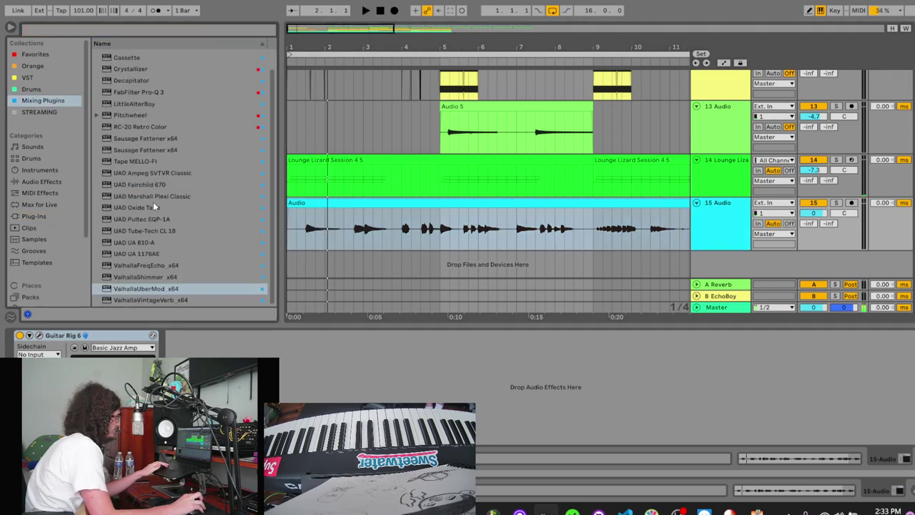
click(158, 300)
key(Return)
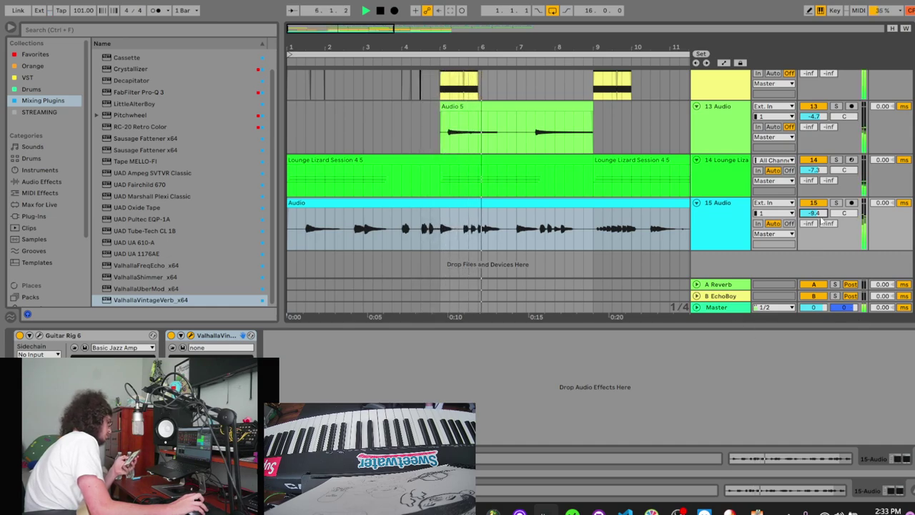
Step: Examine the Master track's effects, return playback to bar 1, and look over the arrangement's tracks
click(718, 307)
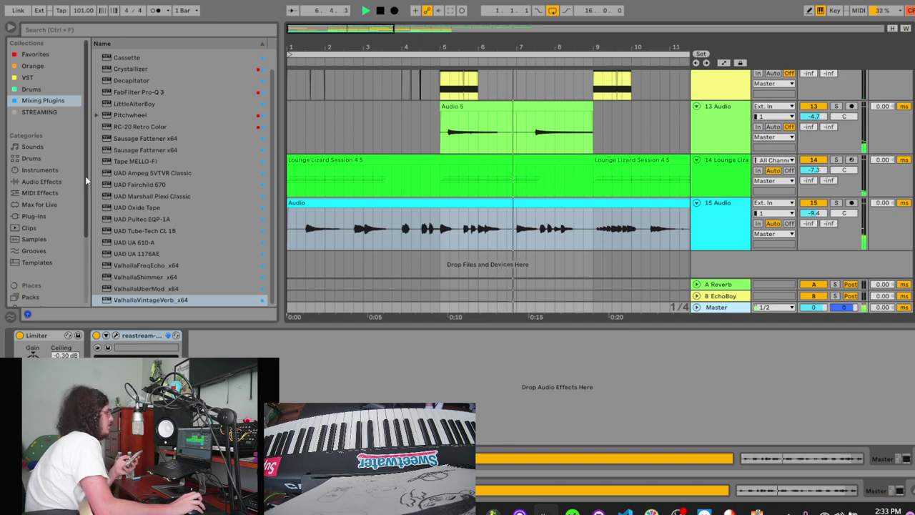
scroll(157, 108, up, 2)
click(379, 12)
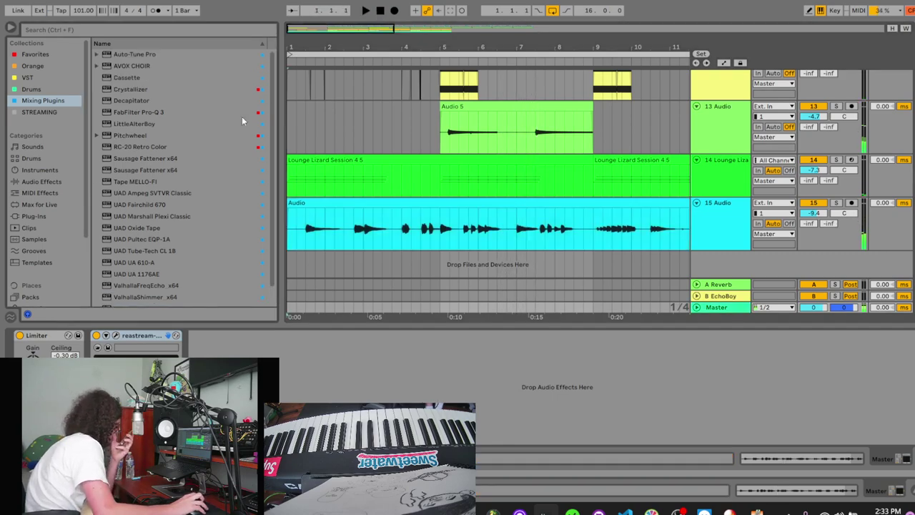
click(914, 459)
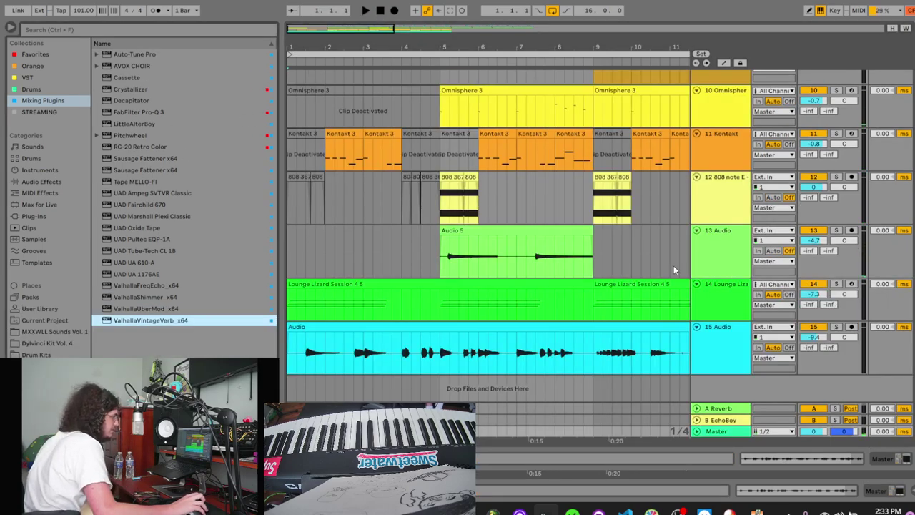
scroll(674, 265, up, 10)
scroll(701, 84, down, 8)
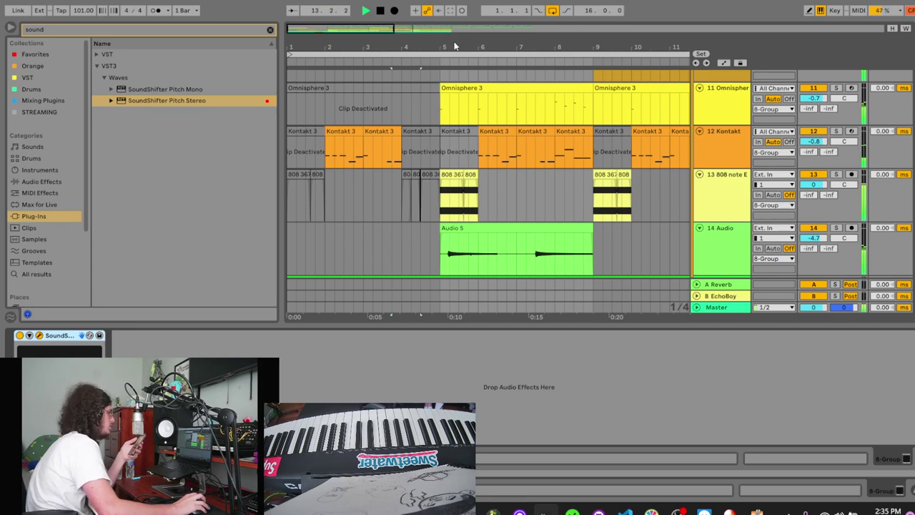
Step: Bypass SoundShifter Pitch Stereo on the 8 Group track and stop playback, returning to bar 1
click(271, 30)
scroll(195, 143, up, 15)
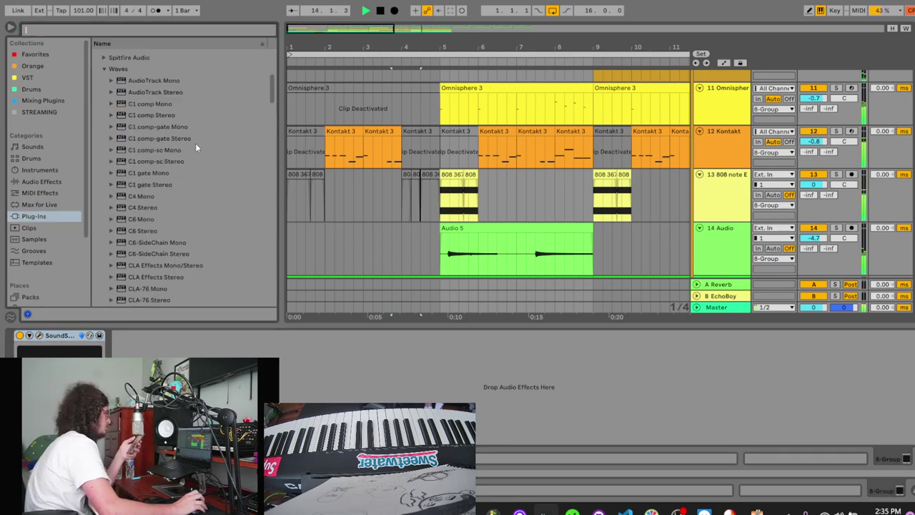
scroll(745, 166, up, 5)
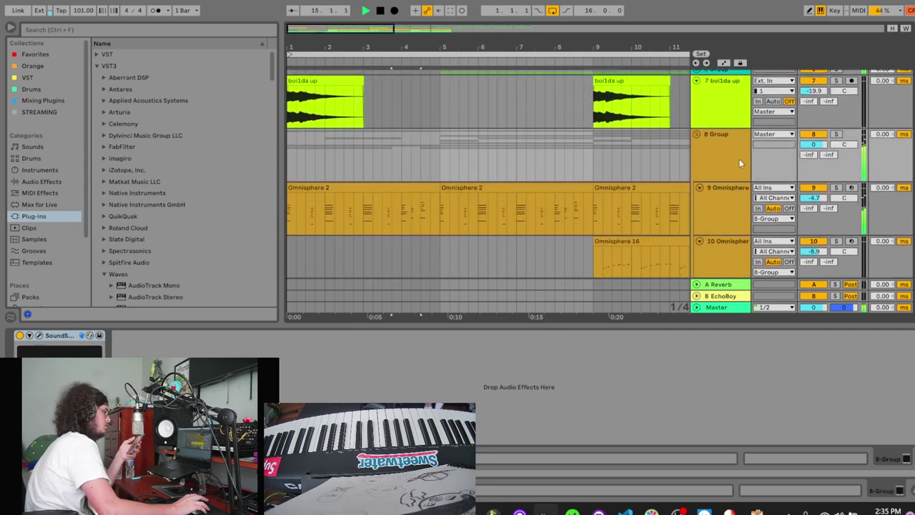
click(19, 335)
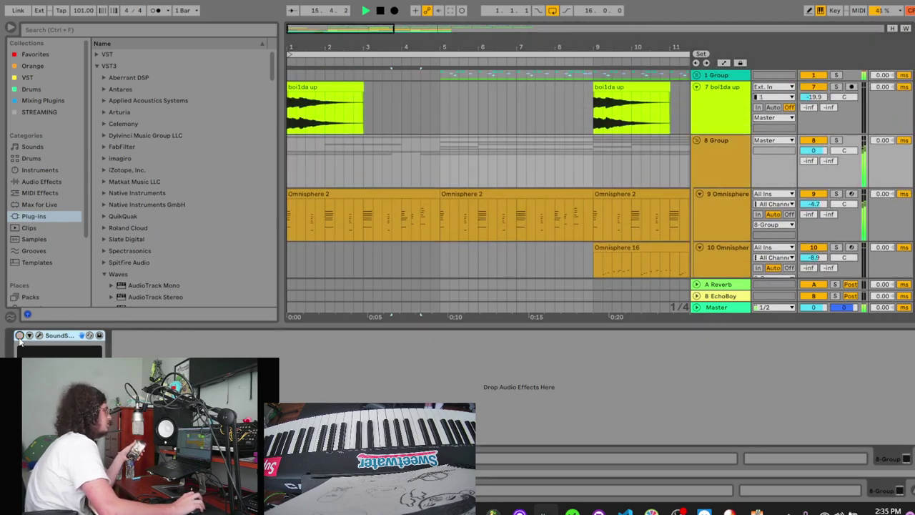
scroll(345, 186, down, 5)
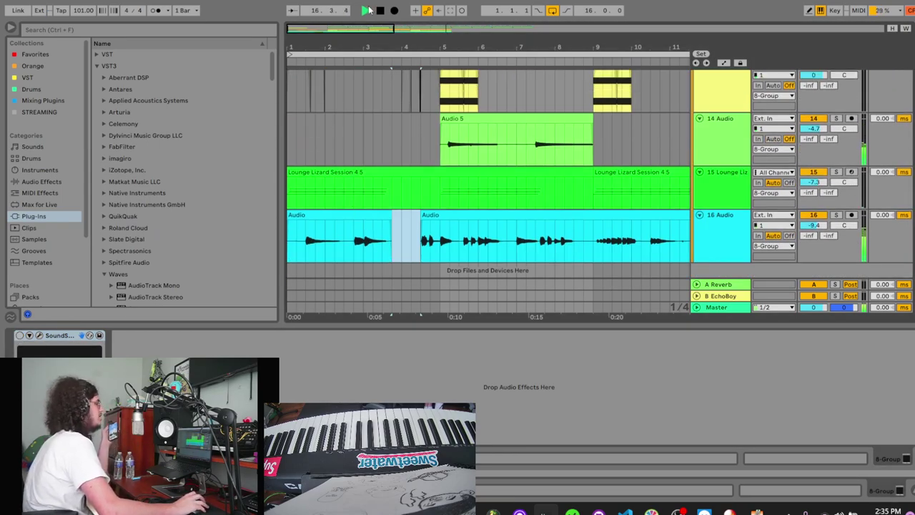
double_click(380, 11)
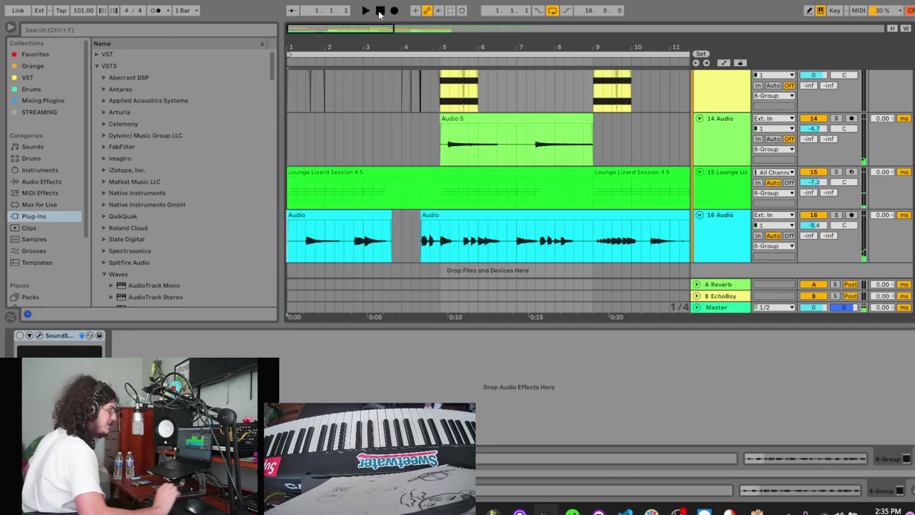